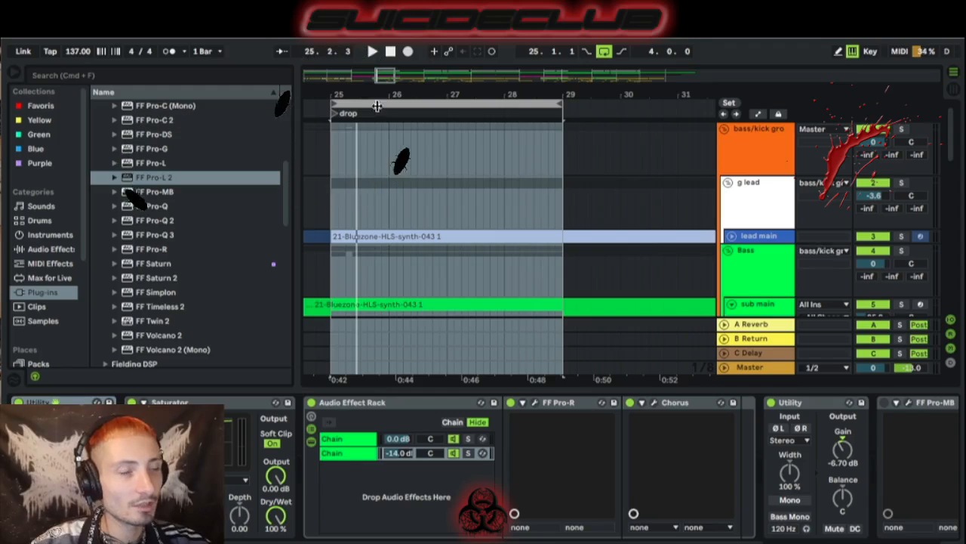
Step: Stop playback of the drop and show the device chain of the intro lead track in the synth group
{"action": "left_click", "coordinate": [331, 210]}
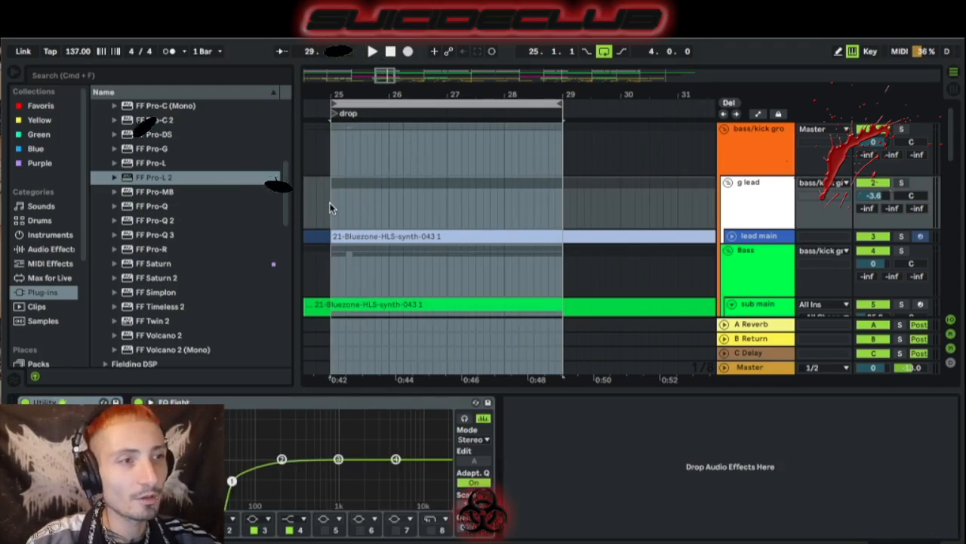
{"action": "key", "text": "space"}
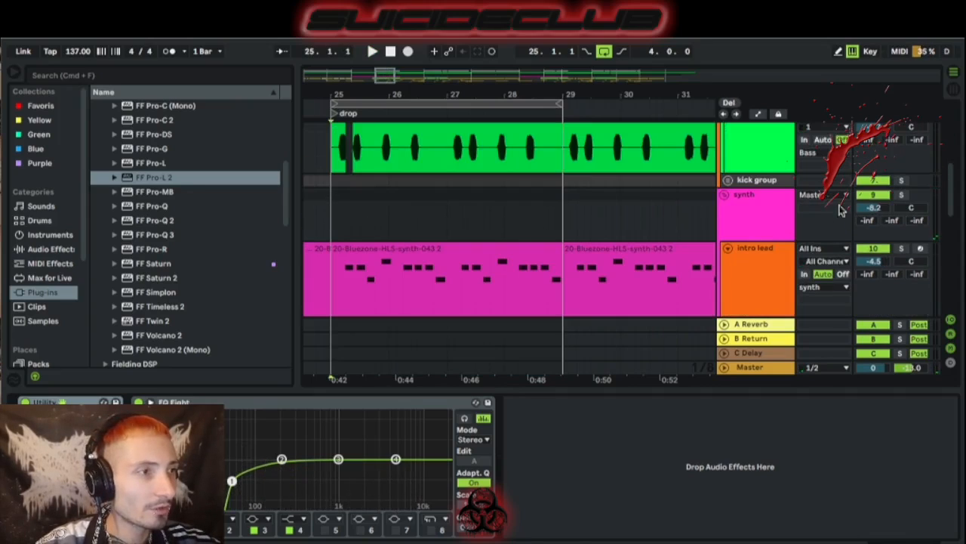
{"action": "left_click", "coordinate": [746, 220]}
{"action": "left_click", "coordinate": [723, 197]}
{"action": "left_click", "coordinate": [725, 196]}
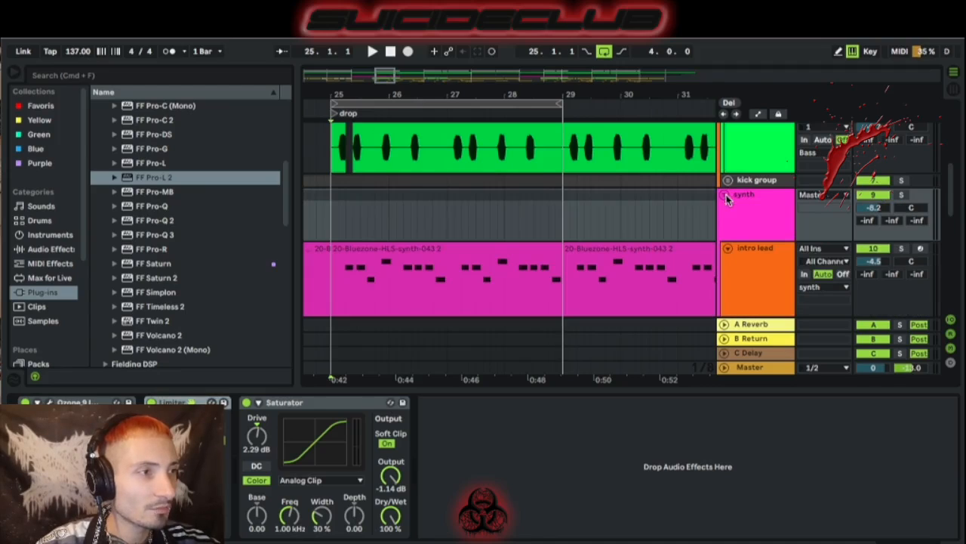
{"action": "scroll", "coordinate": [745, 234], "scroll_direction": "down", "scroll_amount": 3}
{"action": "left_click", "coordinate": [750, 209]}
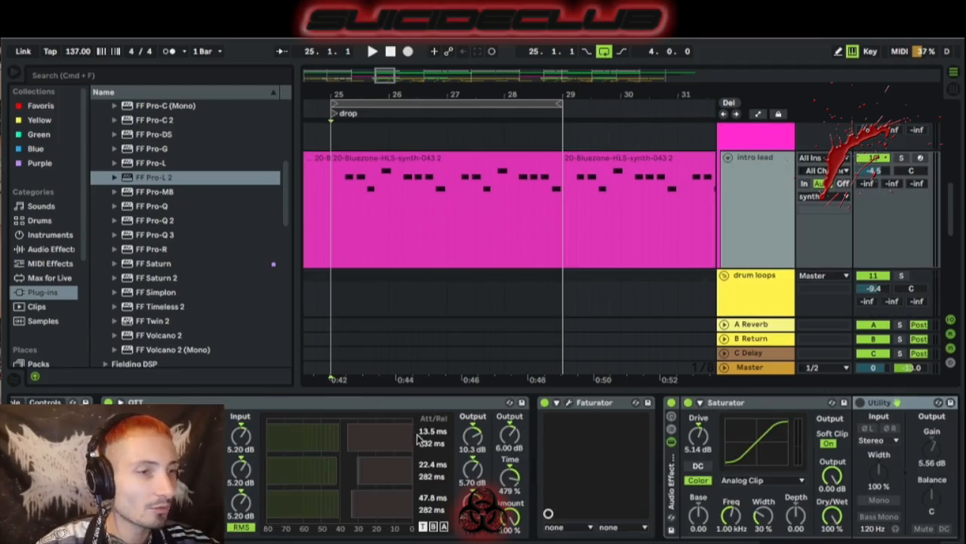
Step: Solo the synth group and compare the intro lead with its OTT bypassed and enabled during playback
{"action": "scroll", "coordinate": [418, 438], "scroll_direction": "left", "scroll_amount": 6}
{"action": "scroll", "coordinate": [264, 416], "scroll_direction": "right", "scroll_amount": 6}
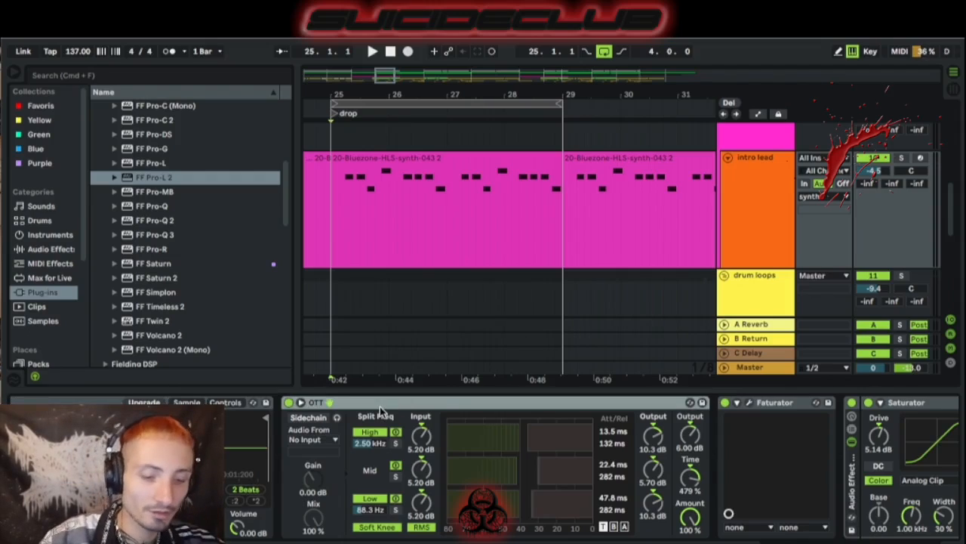
{"action": "scroll", "coordinate": [895, 161], "scroll_direction": "up", "scroll_amount": 1}
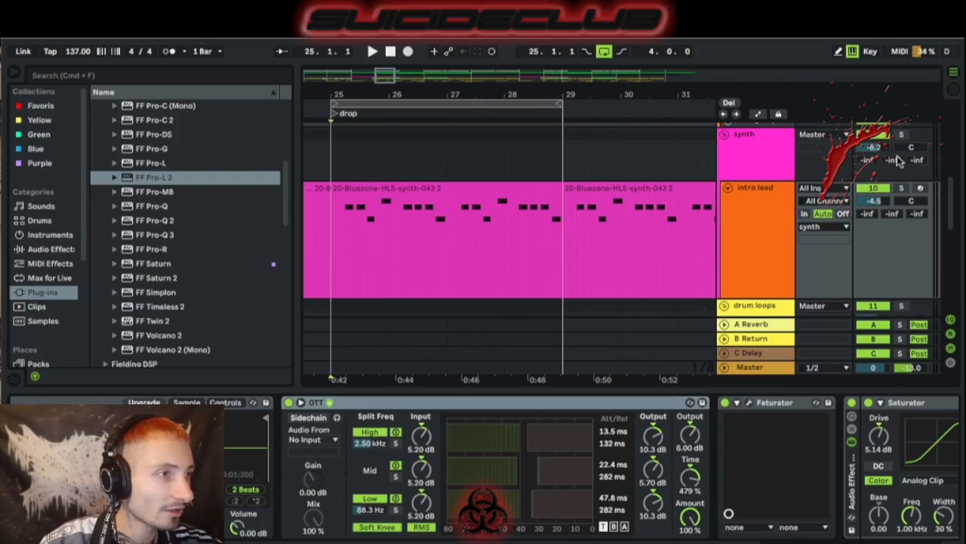
{"action": "left_click", "coordinate": [287, 402]}
{"action": "key", "text": "space"}
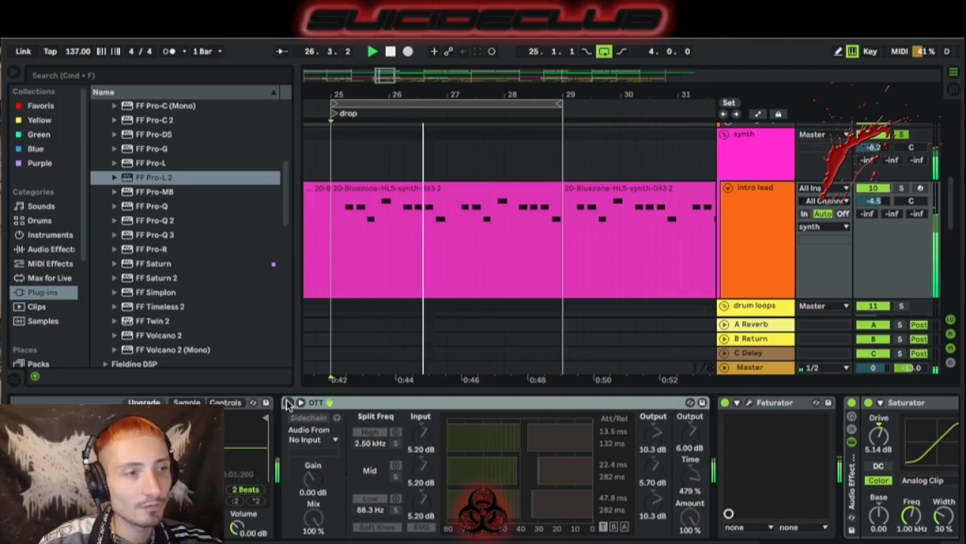
{"action": "left_click", "coordinate": [287, 402]}
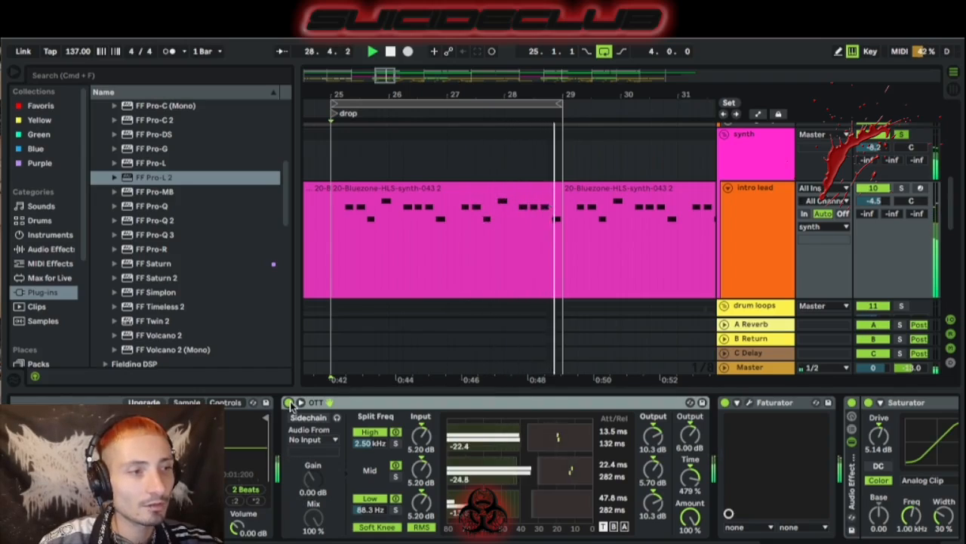
{"action": "key", "text": "space"}
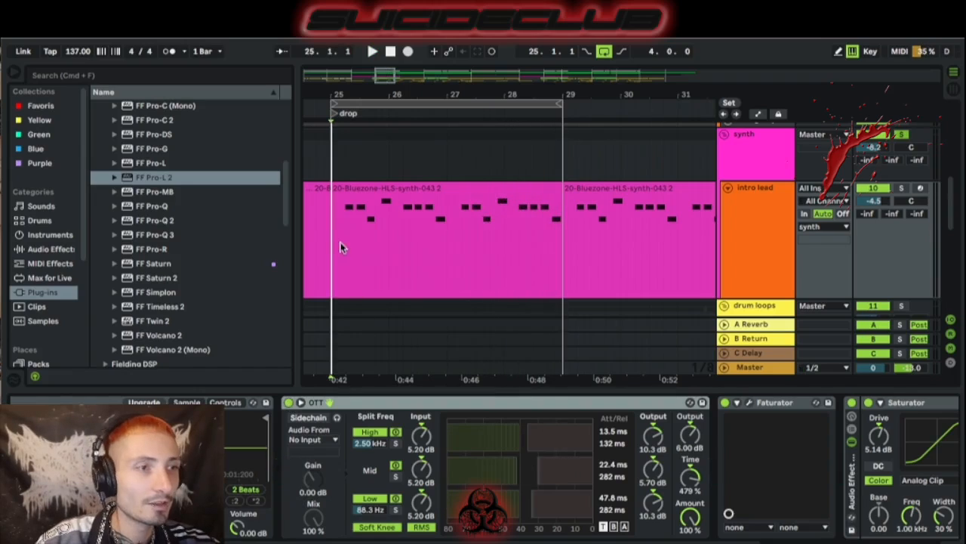
Step: Audition the intro lead's Faturator with Mix at zero, raise Mix to roughly 70%, and close the plug-in window
{"action": "left_click", "coordinate": [750, 406]}
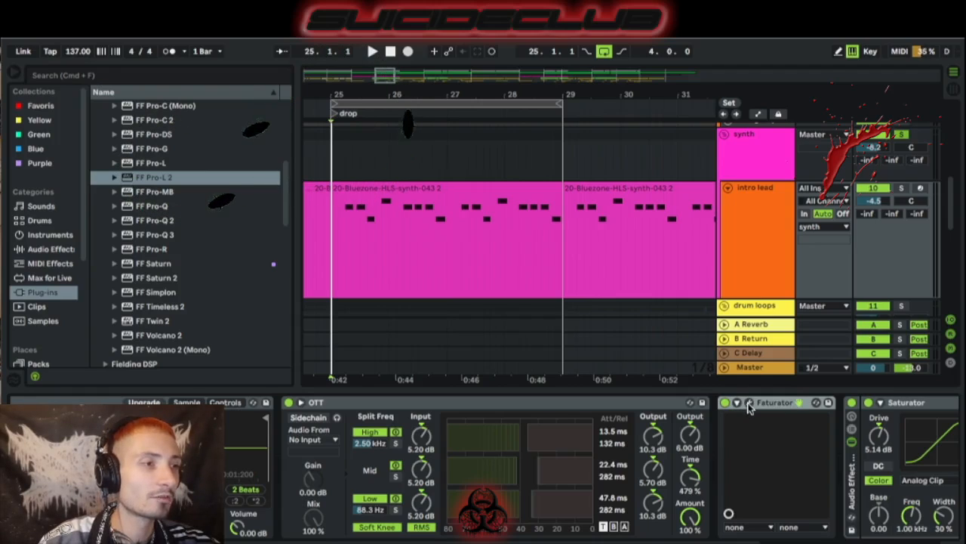
{"action": "left_click", "coordinate": [750, 405]}
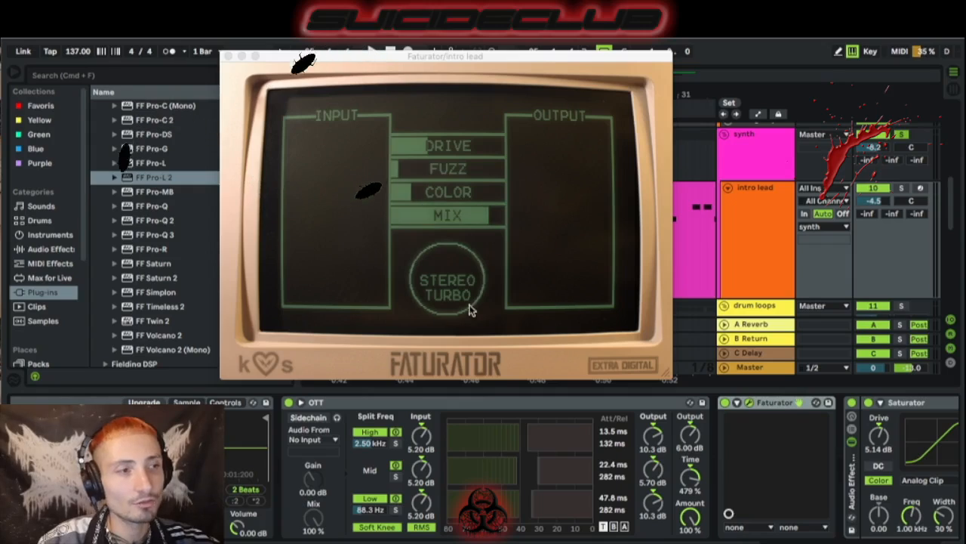
{"action": "left_click_drag", "start_coordinate": [479, 216], "coordinate": [390, 215]}
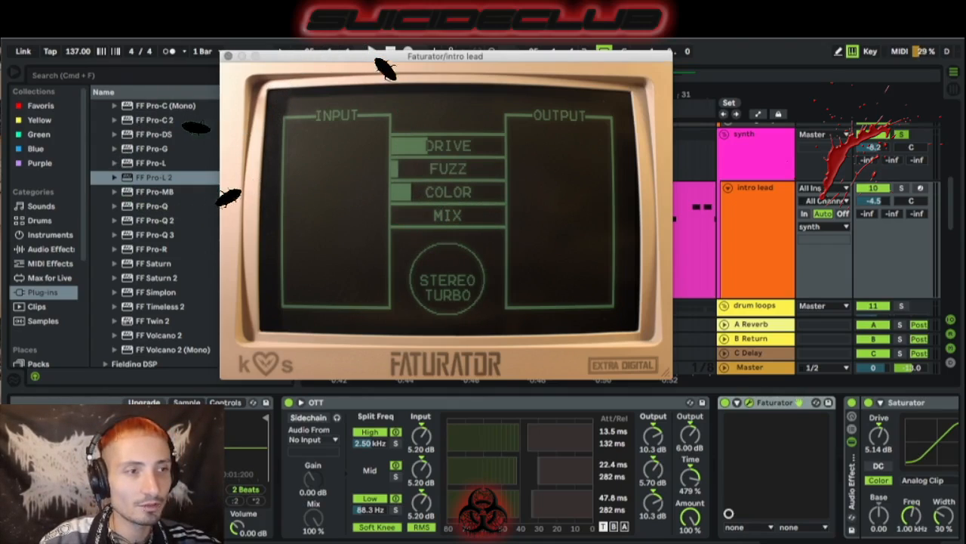
{"action": "key", "text": "space"}
{"action": "left_click_drag", "start_coordinate": [390, 216], "coordinate": [470, 216]}
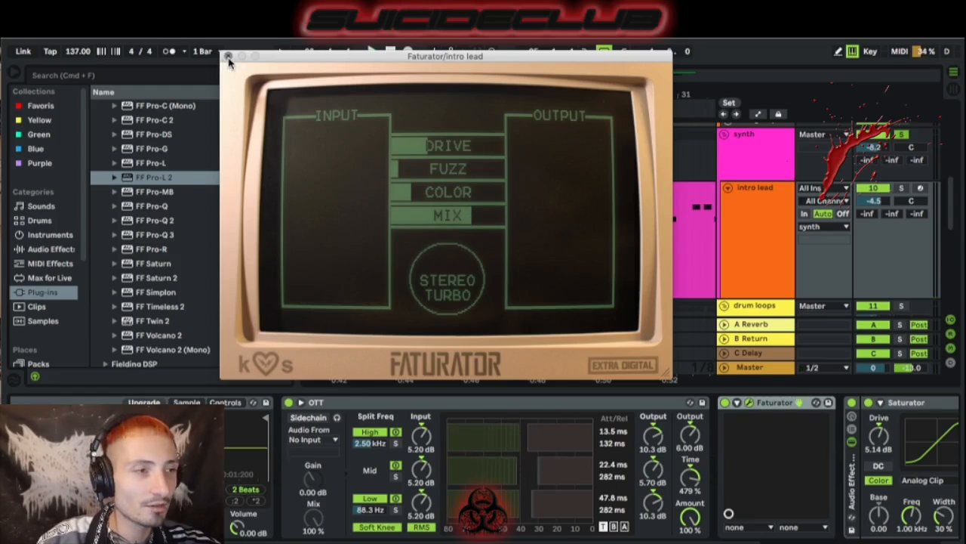
{"action": "left_click", "coordinate": [228, 57]}
Step: Compare the intro lead with its EQ Eight low cut bypassed and enabled while the drop plays
{"action": "scroll", "coordinate": [314, 436], "scroll_direction": "right", "scroll_amount": 5}
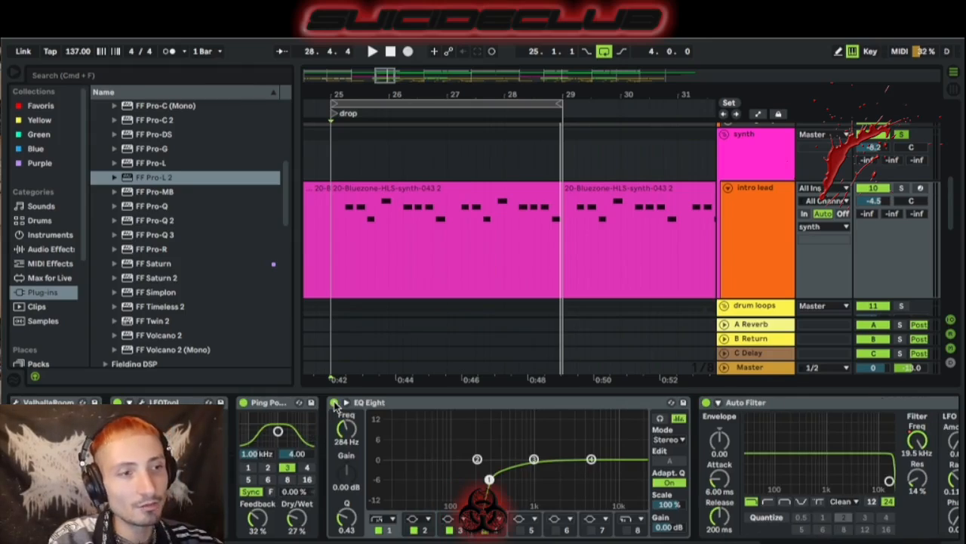
{"action": "left_click", "coordinate": [334, 402]}
{"action": "key", "text": "space"}
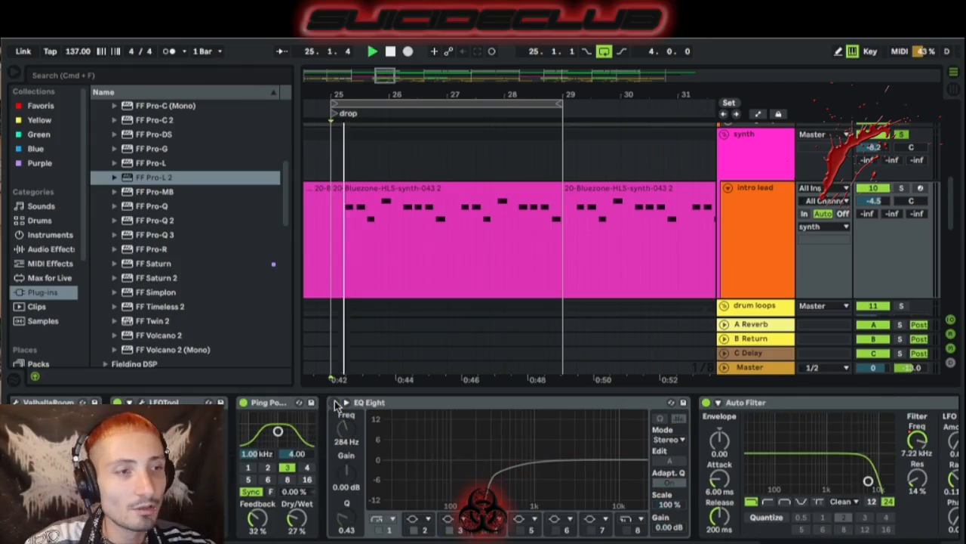
{"action": "left_click", "coordinate": [335, 403]}
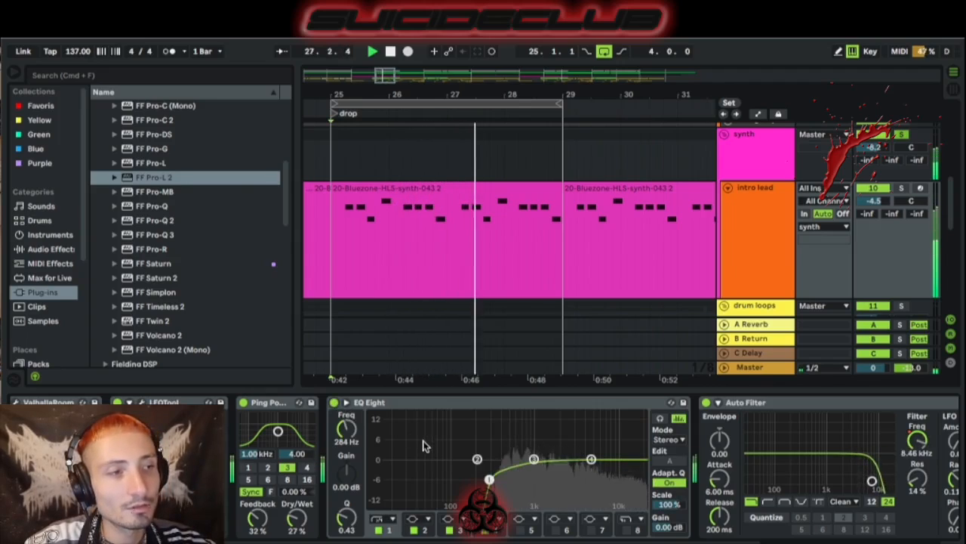
{"action": "scroll", "coordinate": [641, 478], "scroll_direction": "left", "scroll_amount": 5}
{"action": "scroll", "coordinate": [641, 478], "scroll_direction": "right", "scroll_amount": 5}
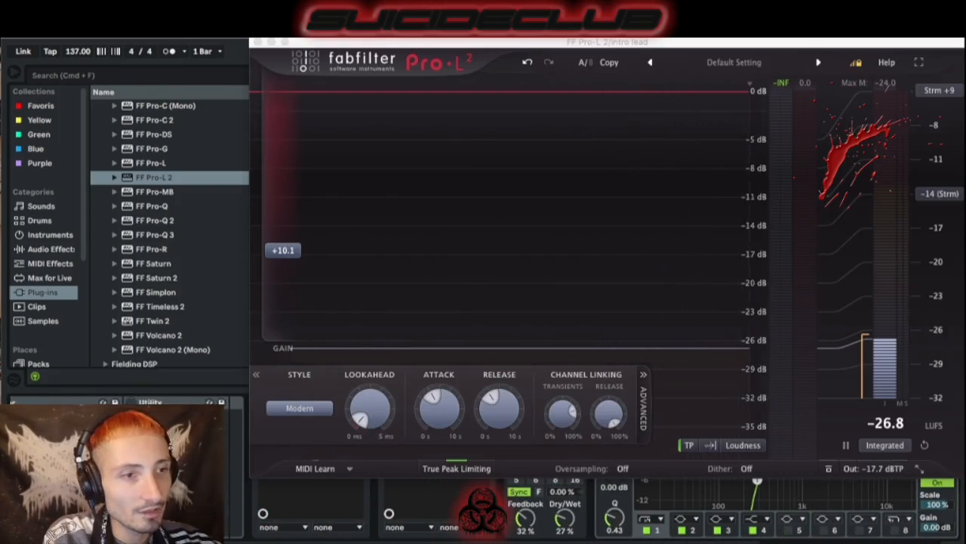
Step: Play the intro lead with its FF Pro-L 2 open, examine the limiter's gain reduction, and close the plug-in
{"action": "key", "text": "space"}
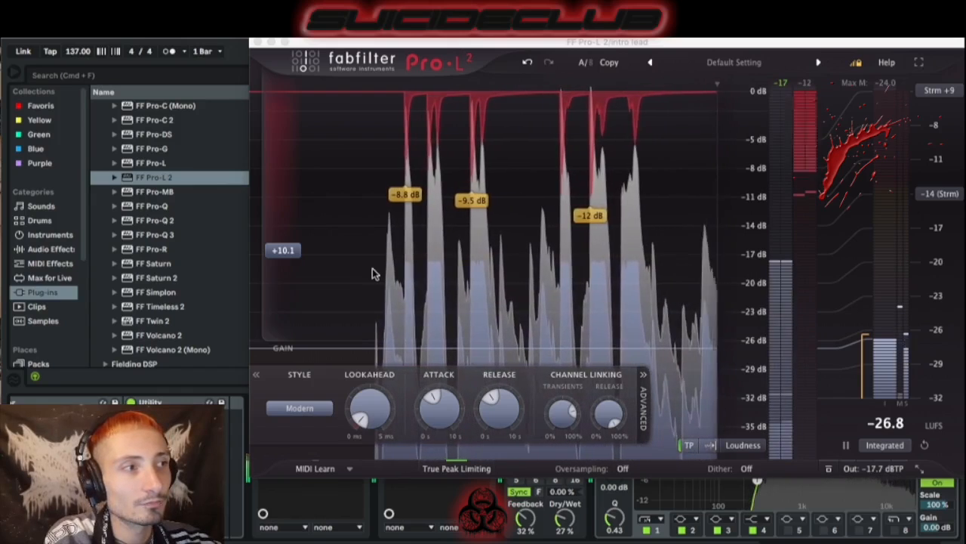
{"action": "key", "text": "space"}
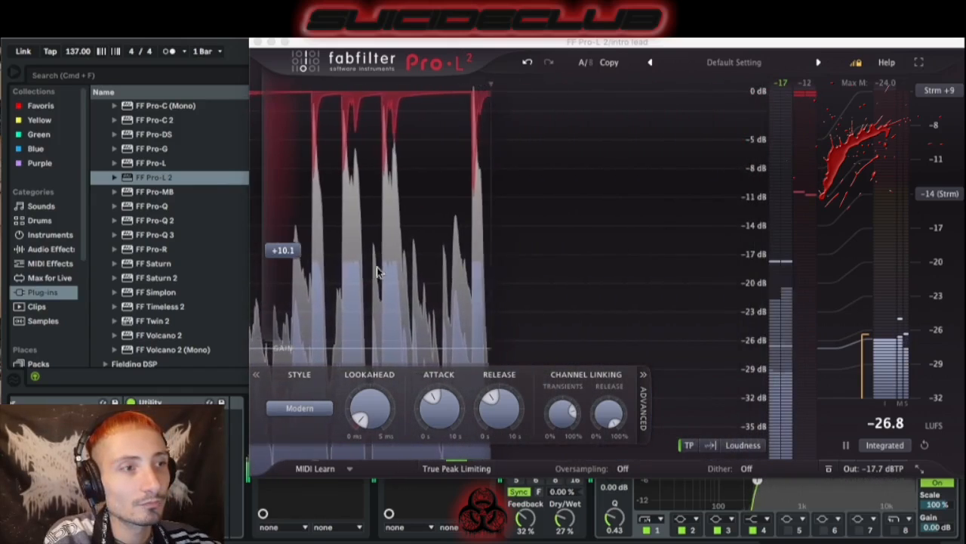
{"action": "key", "text": "space"}
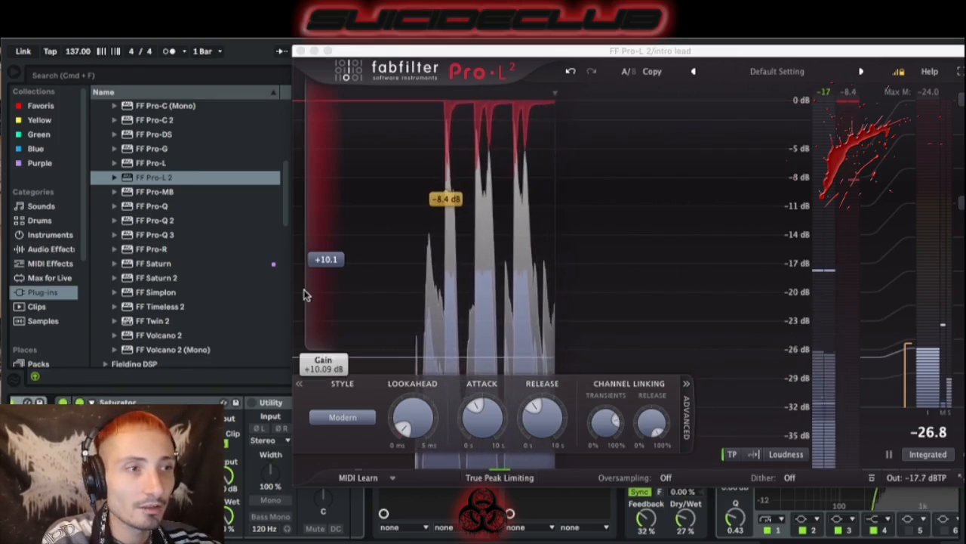
{"action": "mouse_move", "coordinate": [304, 294]}
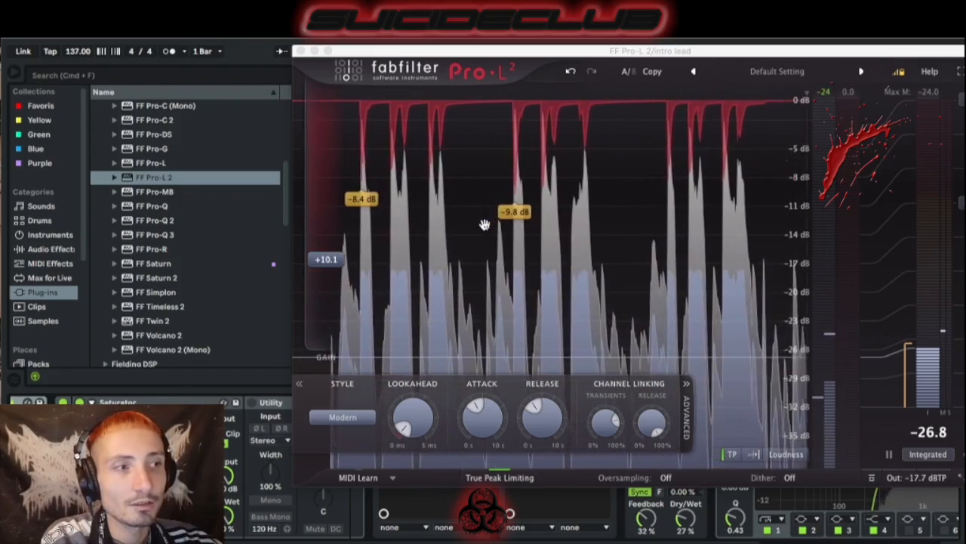
{"action": "key", "text": "space"}
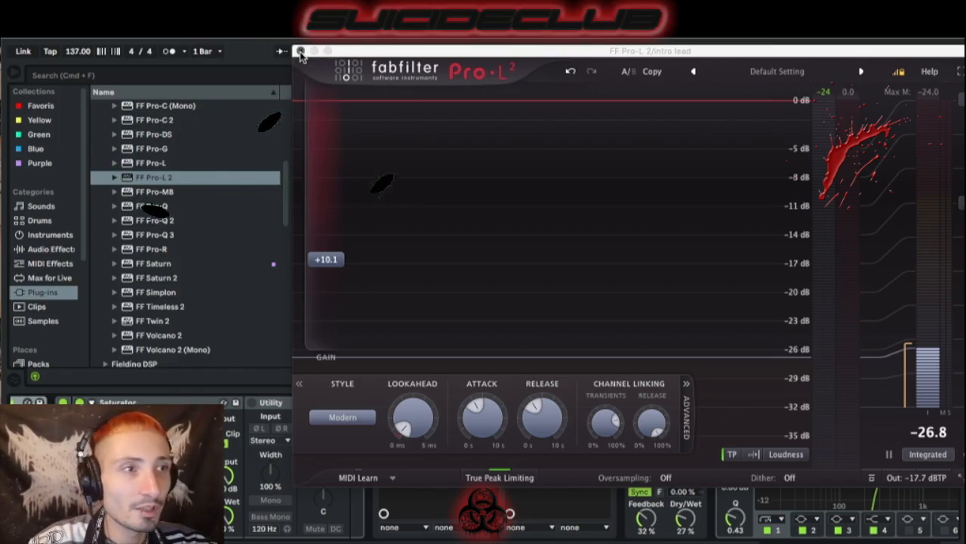
{"action": "left_click", "coordinate": [300, 50]}
Step: Examine the Ozone 9 Imager band widths on the synth group and compare its sound with the imager bypassed
{"action": "left_click_drag", "start_coordinate": [411, 94], "coordinate": [439, 89]}
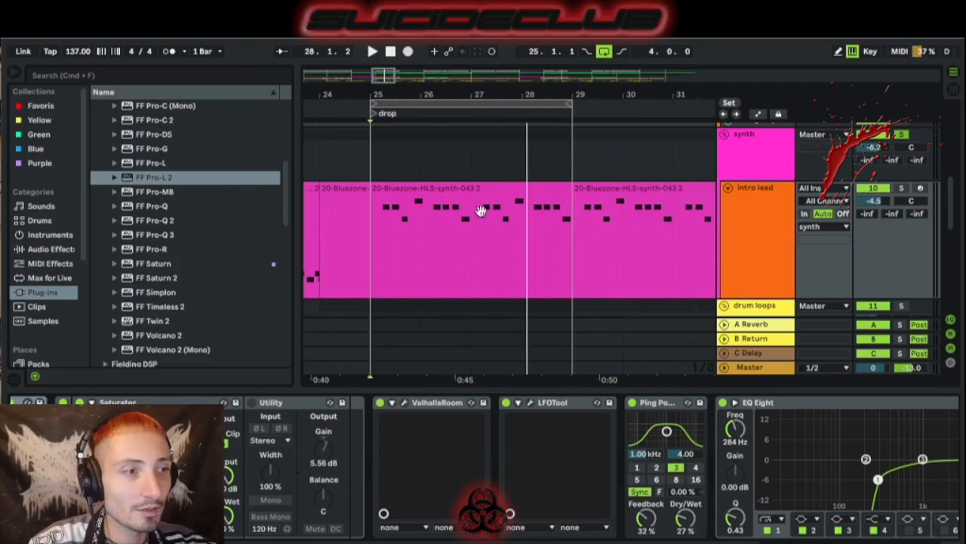
{"action": "left_click", "coordinate": [786, 160]}
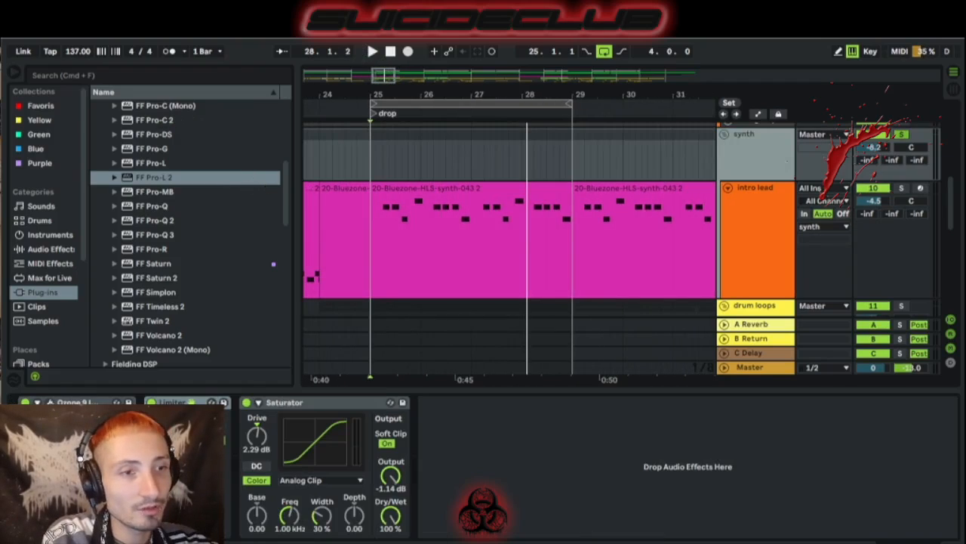
{"action": "left_click", "coordinate": [50, 403]}
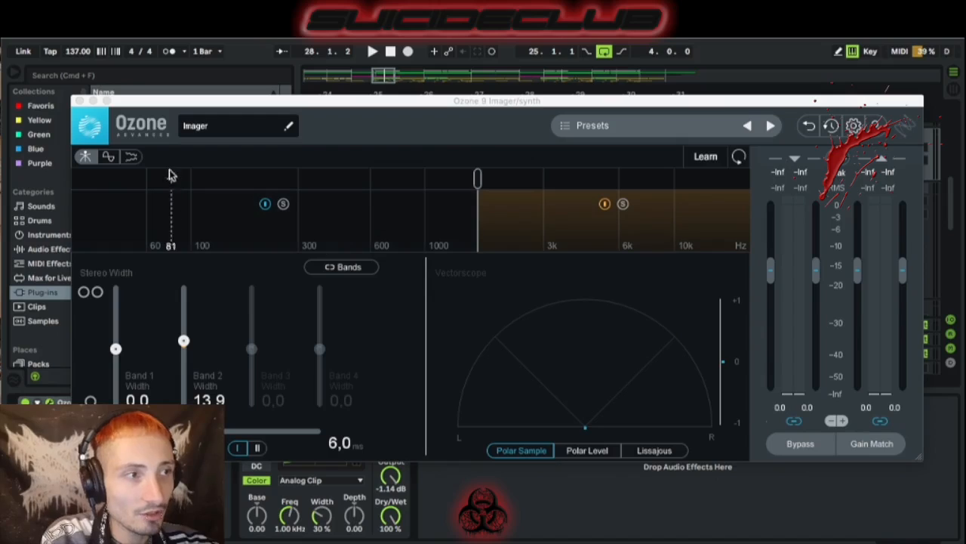
{"action": "left_click_drag", "start_coordinate": [370, 106], "coordinate": [381, 48]}
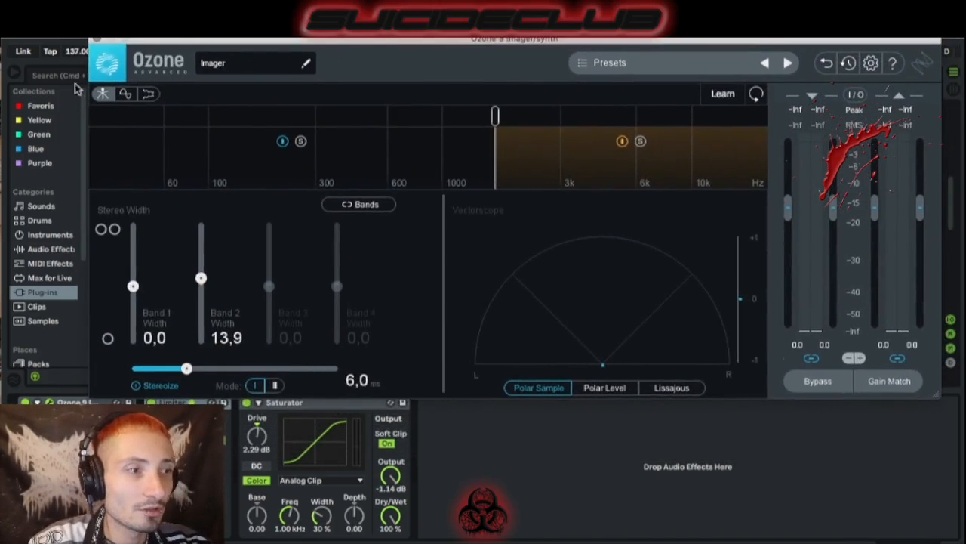
{"action": "left_click", "coordinate": [95, 41]}
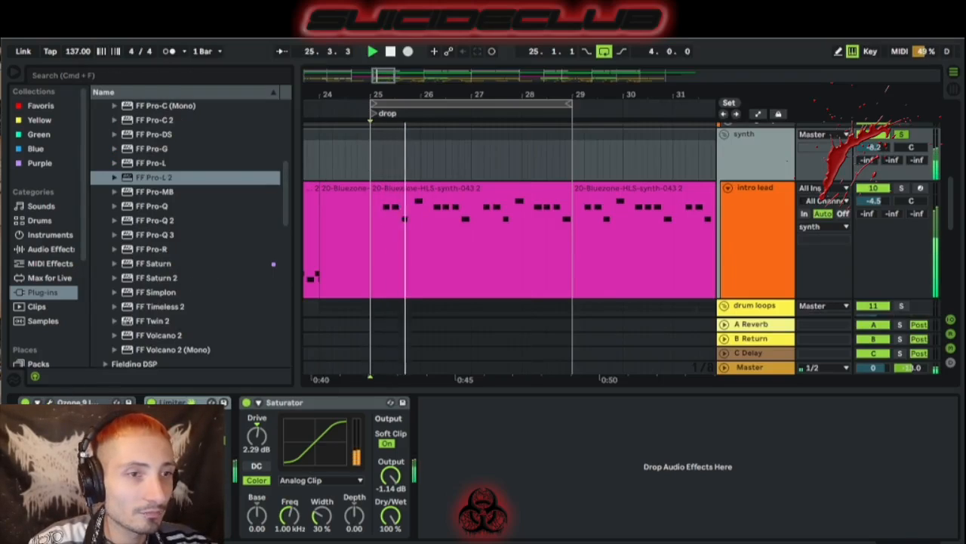
{"action": "left_click", "coordinate": [26, 403]}
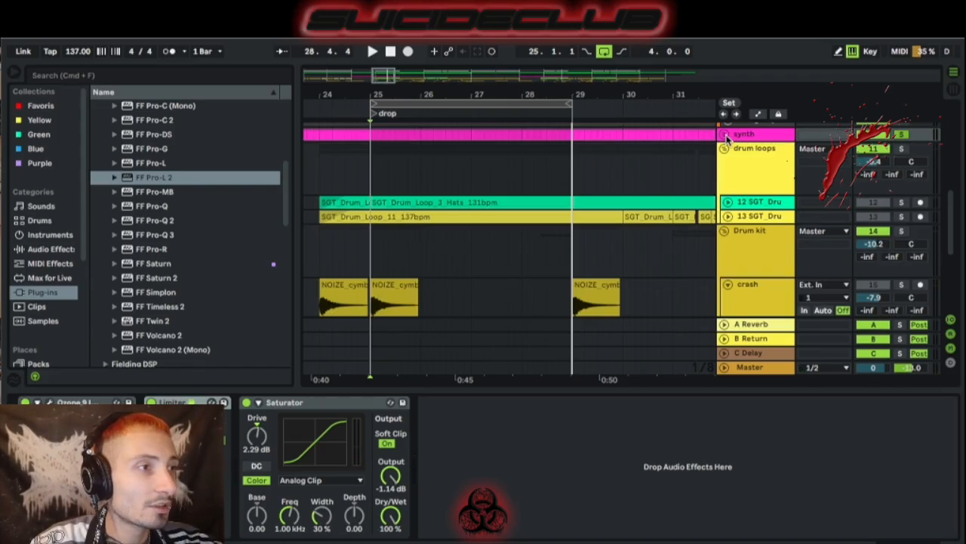
Step: Keep the synth group unfolded and collapse its intro lead track to a single row
{"action": "left_click", "coordinate": [725, 135]}
{"action": "left_click", "coordinate": [756, 148]}
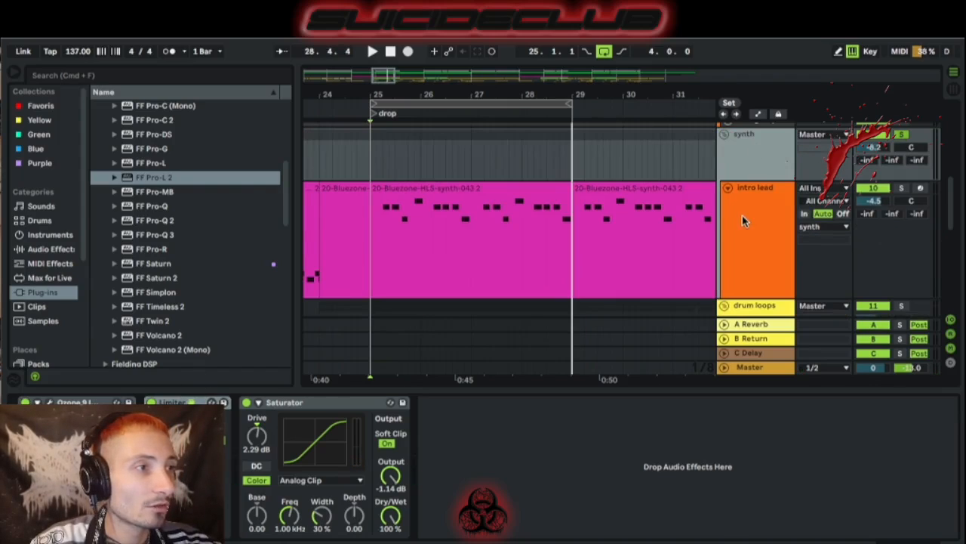
{"action": "left_click", "coordinate": [746, 221]}
{"action": "left_click", "coordinate": [729, 188]}
{"action": "left_click", "coordinate": [736, 156]}
{"action": "left_click", "coordinate": [736, 188]}
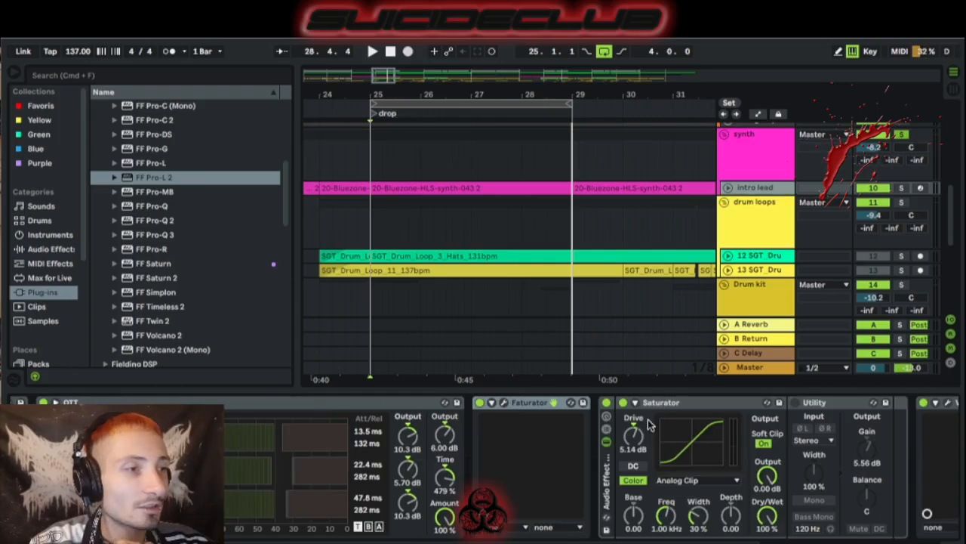
Step: Expand the hats loop track in the drum loops group and play it soloed
{"action": "left_click", "coordinate": [754, 217]}
{"action": "left_click", "coordinate": [725, 205]}
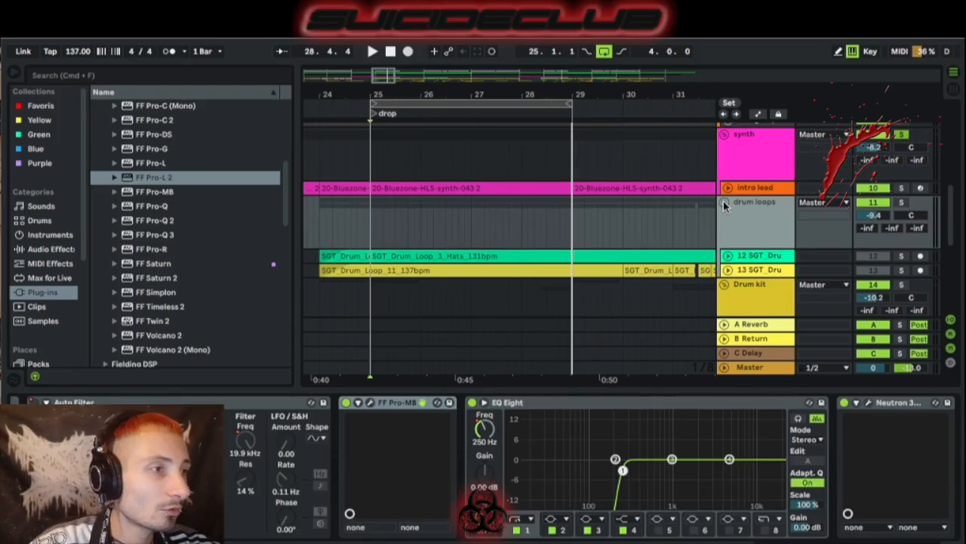
{"action": "scroll", "coordinate": [752, 207], "scroll_direction": "down", "scroll_amount": 2}
{"action": "left_click", "coordinate": [727, 144]}
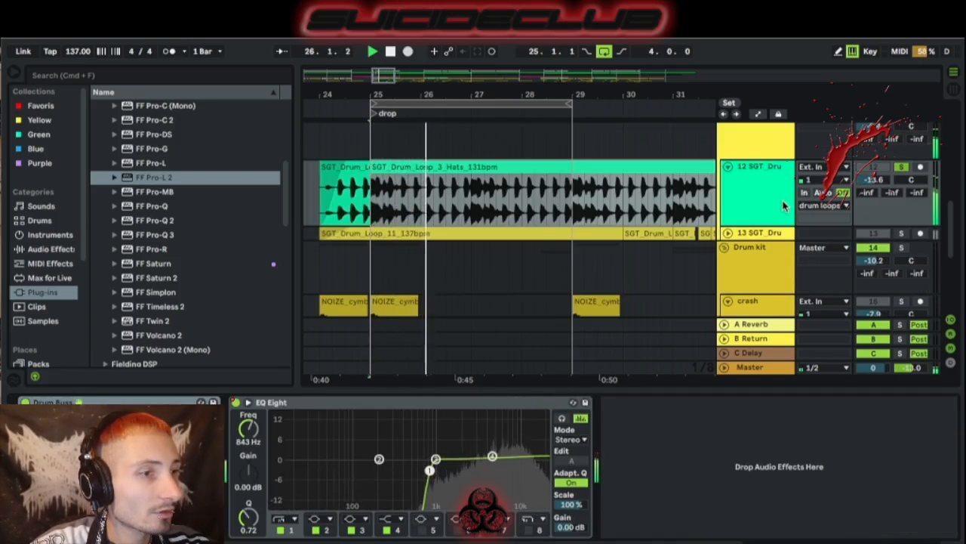
Step: Compare the hats loop with its EQ Eight bypassed and enabled during playback
{"action": "left_click", "coordinate": [419, 452]}
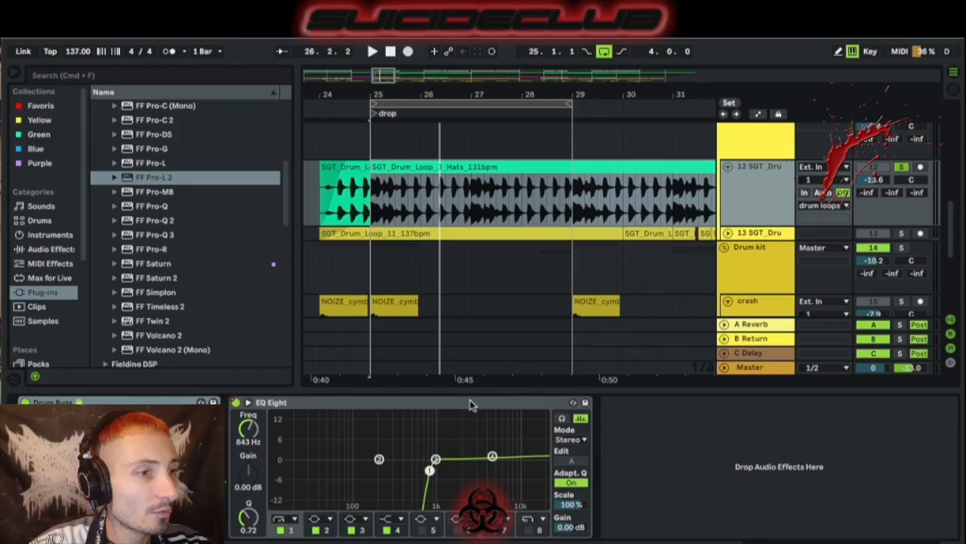
{"action": "left_click", "coordinate": [235, 403]}
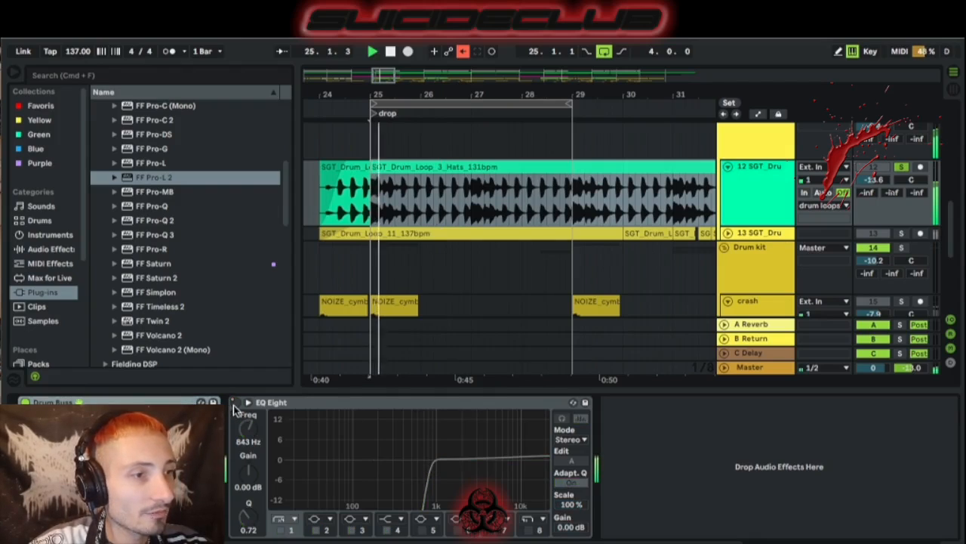
{"action": "left_click", "coordinate": [236, 403]}
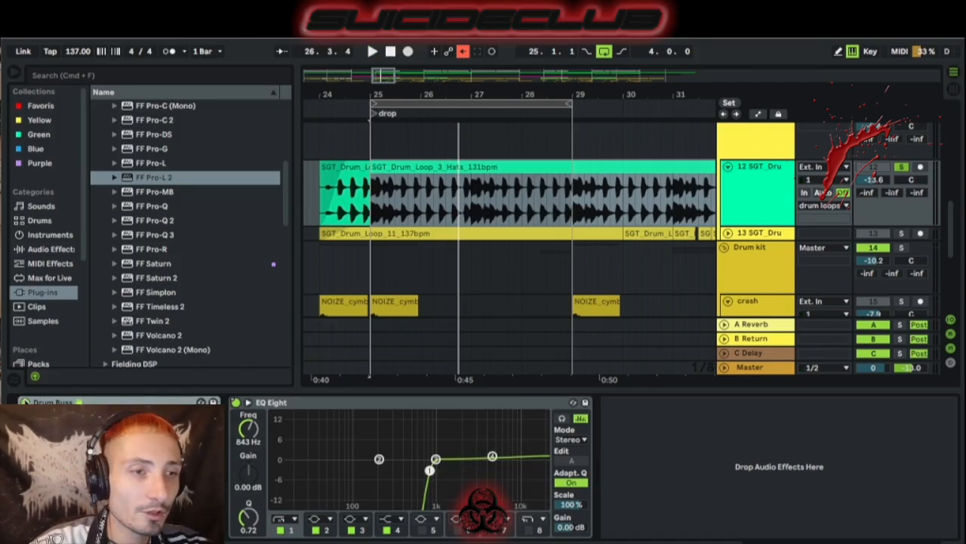
Step: Replay the soloed hats loop, and expand the SGT_Drum_Loop_11 track and play it soloed
{"action": "key", "text": "space"}
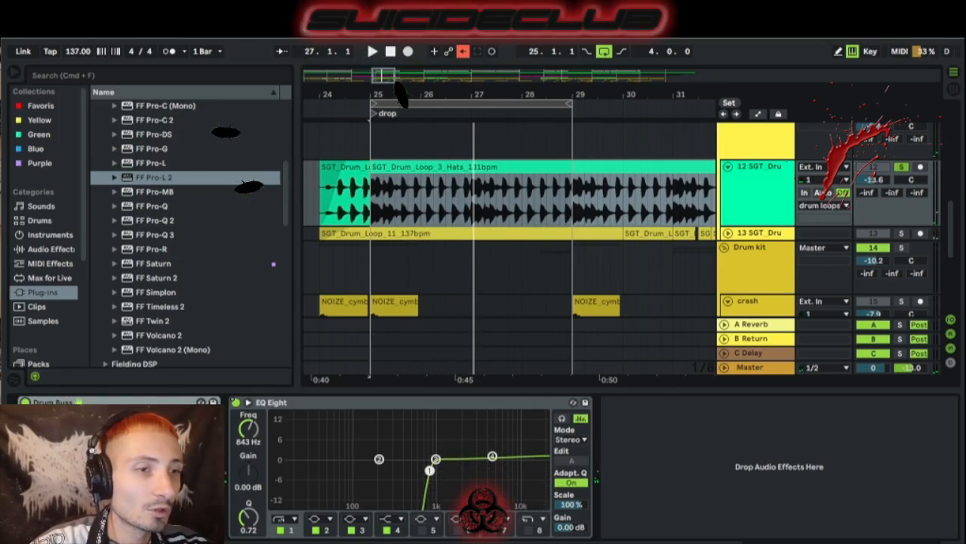
{"action": "key", "text": "space"}
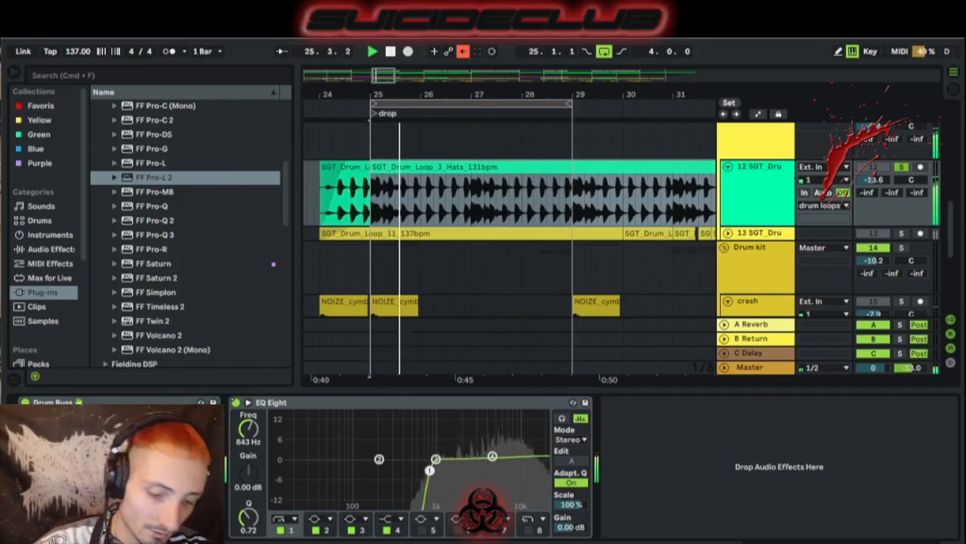
{"action": "left_click", "coordinate": [759, 239]}
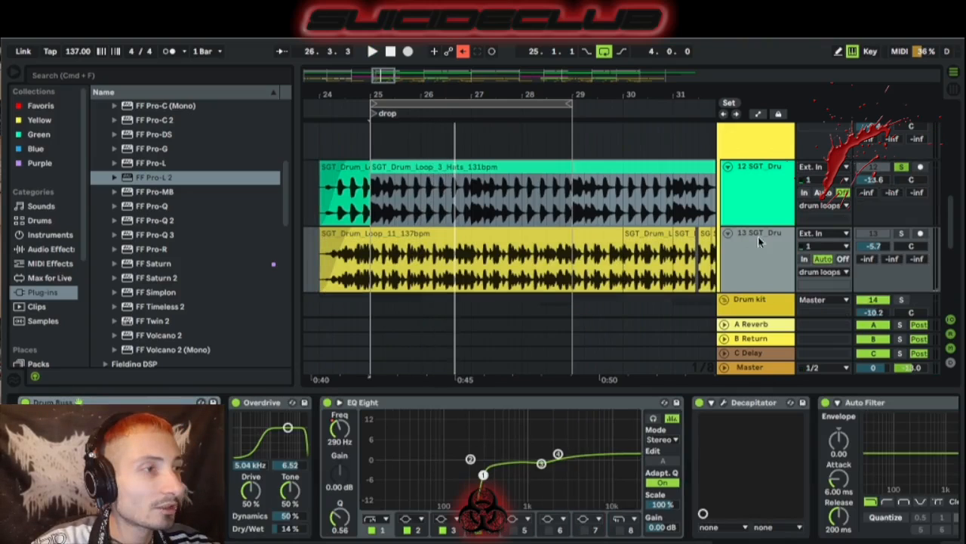
{"action": "left_click", "coordinate": [903, 233]}
{"action": "key", "text": "space"}
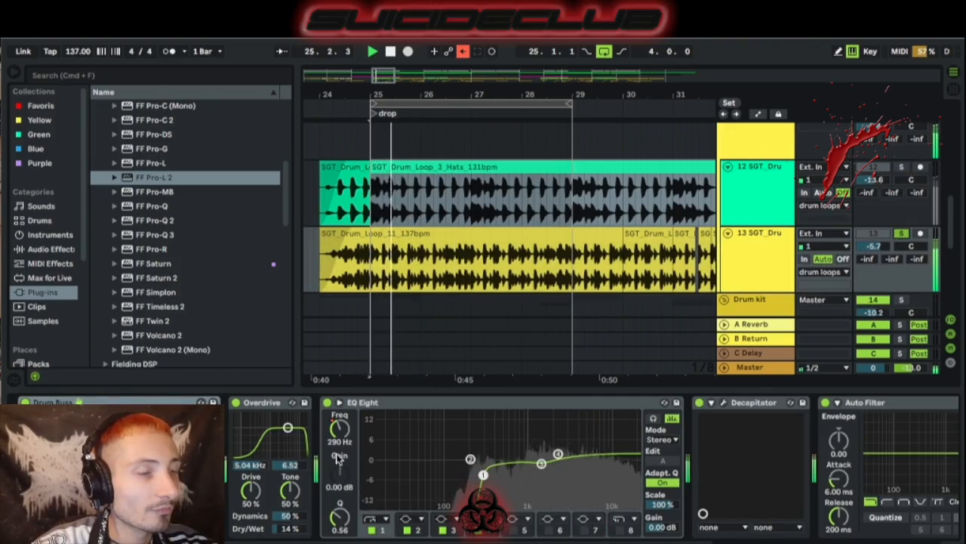
{"action": "key", "text": "space"}
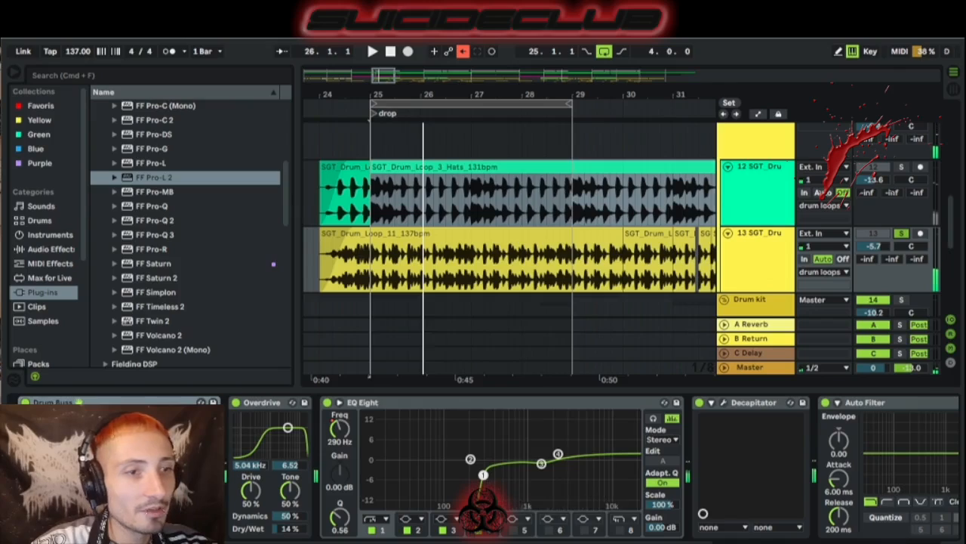
Step: Compare the SGT_Drum_Loop_11 track with its Overdrive bypassed and enabled
{"action": "left_click", "coordinate": [237, 403]}
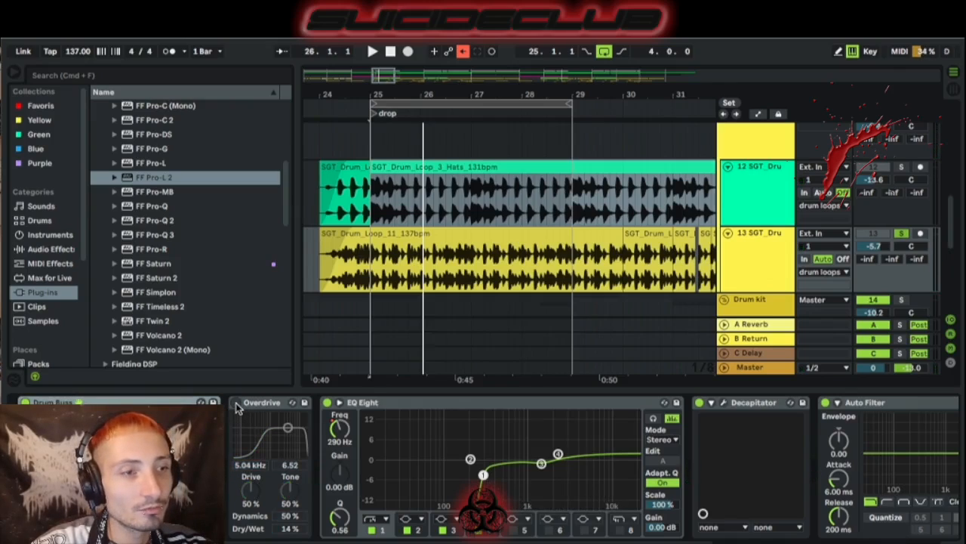
{"action": "left_click", "coordinate": [237, 403]}
{"action": "key", "text": "space"}
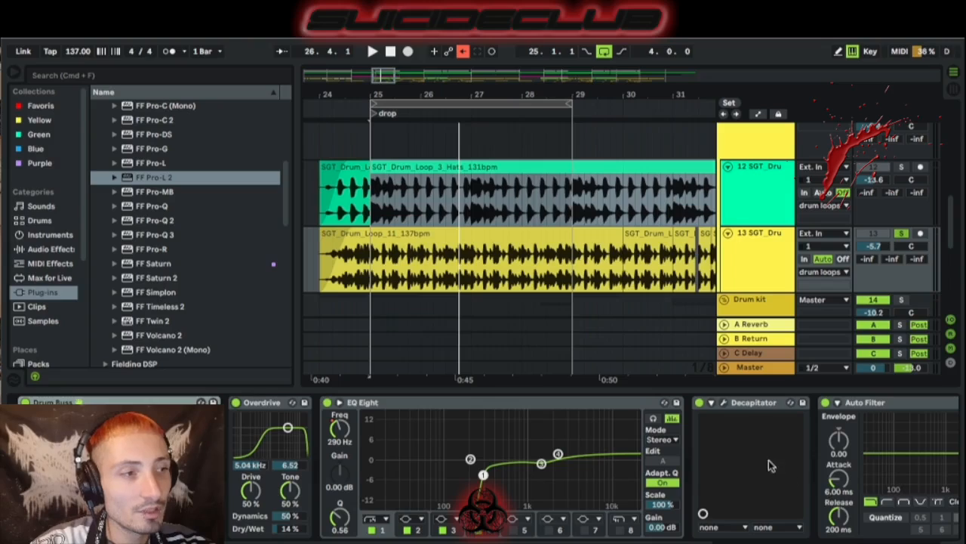
Step: Examine the Decapitator settings on the SGT_Drum_Loop_11 track and compare its sound with the plug-in bypassed and enabled
{"action": "left_click", "coordinate": [724, 402]}
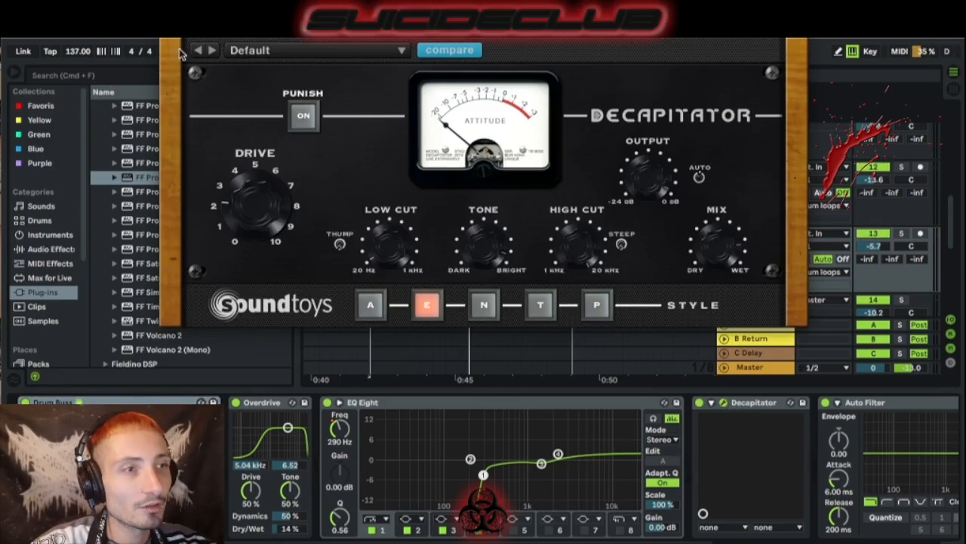
{"action": "left_click", "coordinate": [723, 402]}
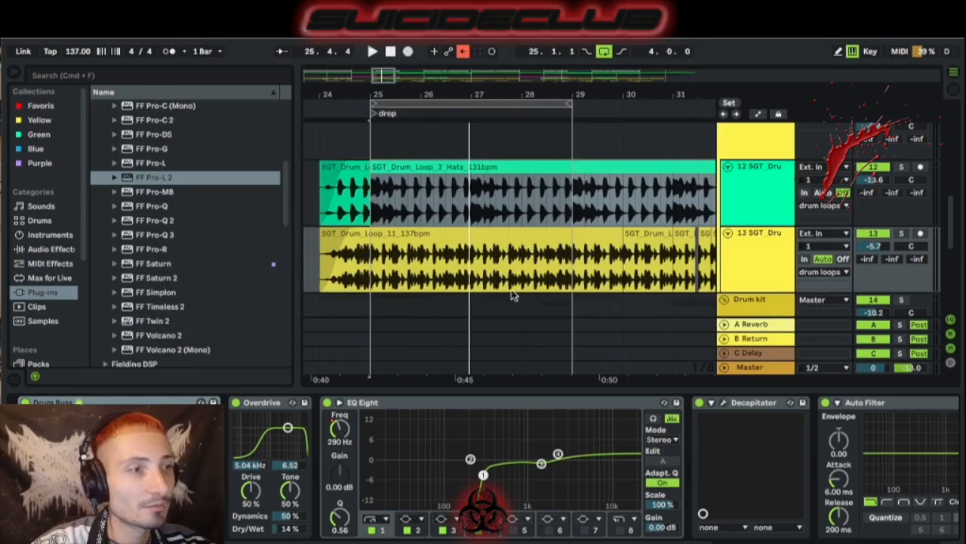
{"action": "left_click", "coordinate": [699, 403]}
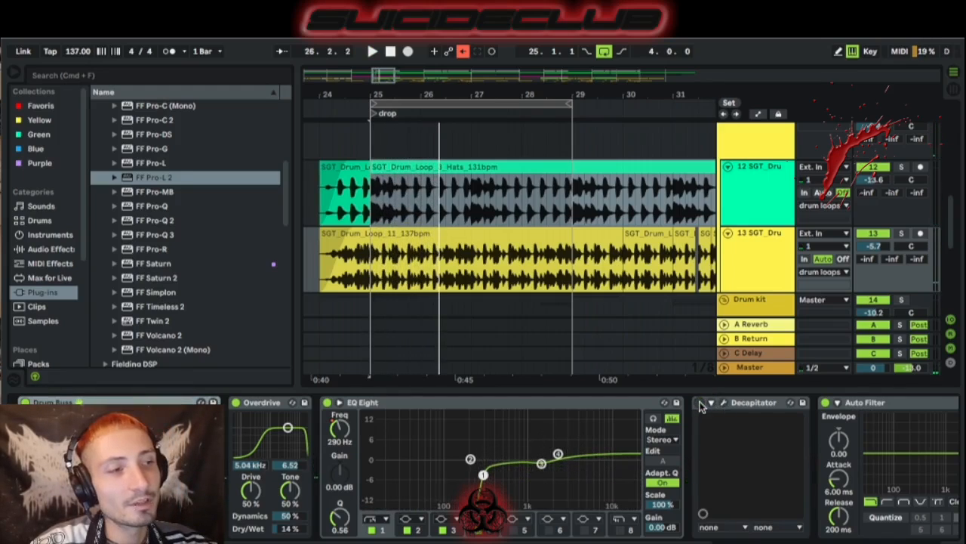
{"action": "left_click", "coordinate": [700, 405]}
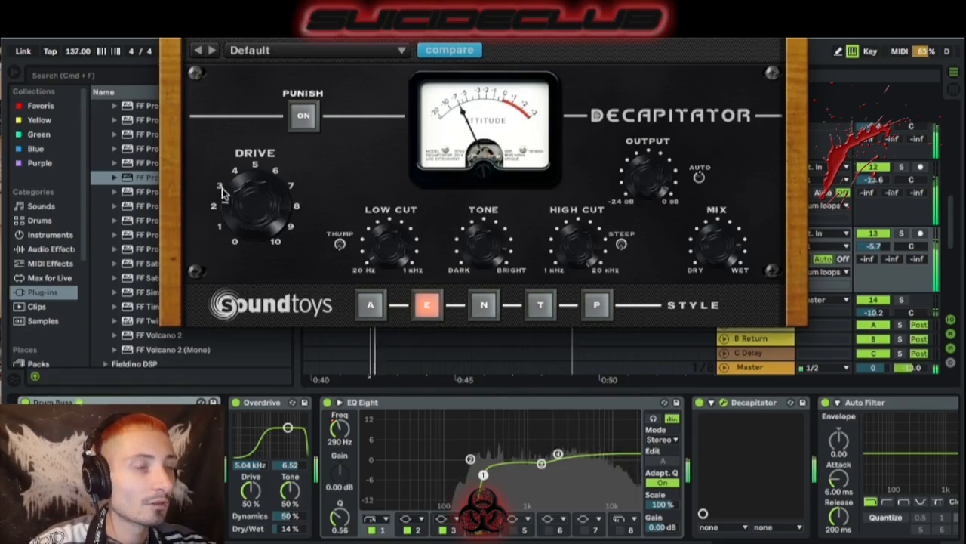
{"action": "left_click", "coordinate": [723, 403]}
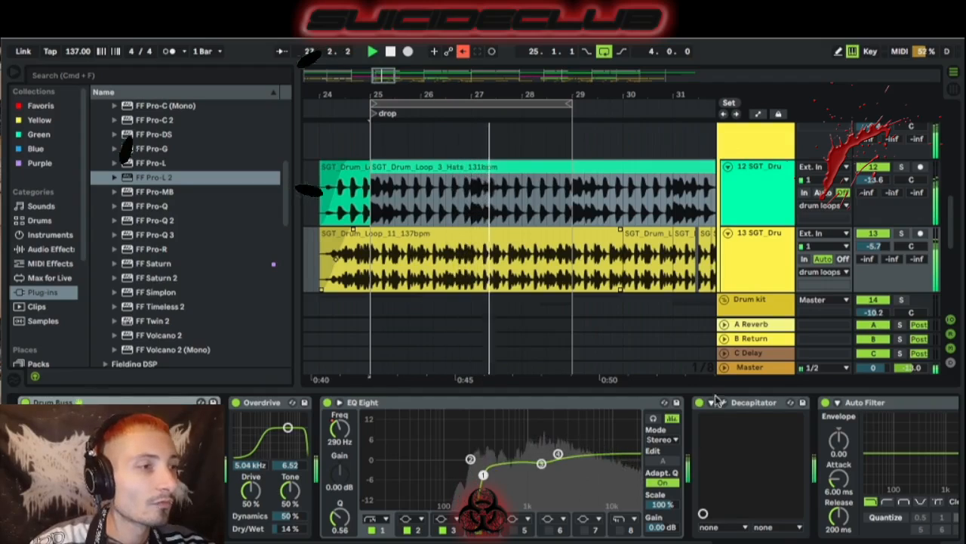
Step: Show the drum loops group's effect chain from its Audio Effect Rack onward
{"action": "scroll", "coordinate": [604, 226], "scroll_direction": "up", "scroll_amount": 1}
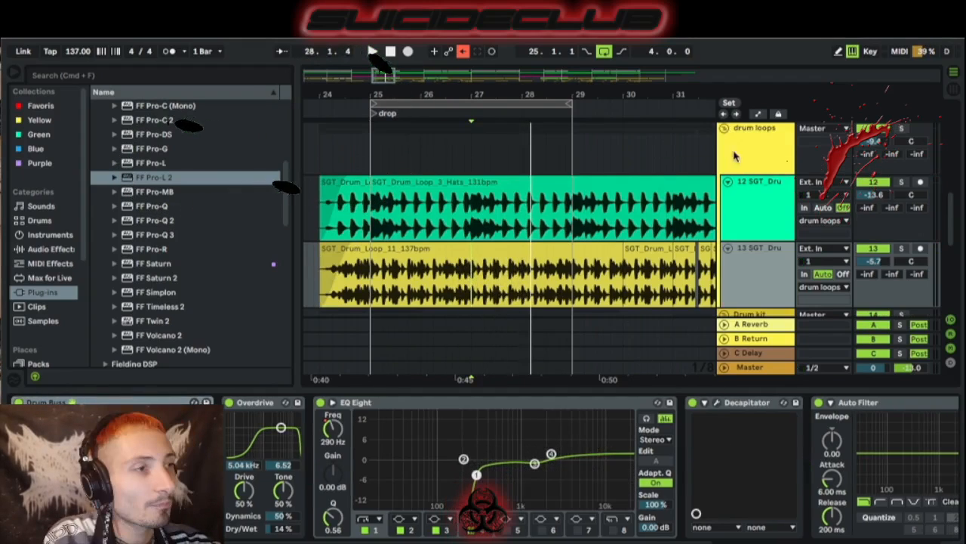
{"action": "left_click", "coordinate": [744, 157]}
{"action": "left_click", "coordinate": [361, 464]}
{"action": "scroll", "coordinate": [364, 464], "scroll_direction": "left", "scroll_amount": 5}
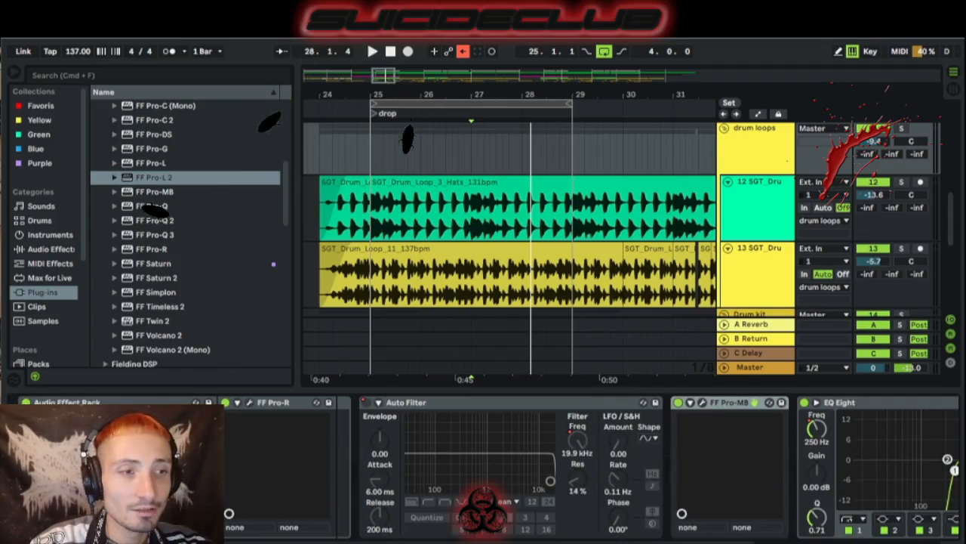
Step: Delete FF Pro-R from the drum loops group's Audio Effect Rack and undo the deletion
{"action": "left_click", "coordinate": [18, 402]}
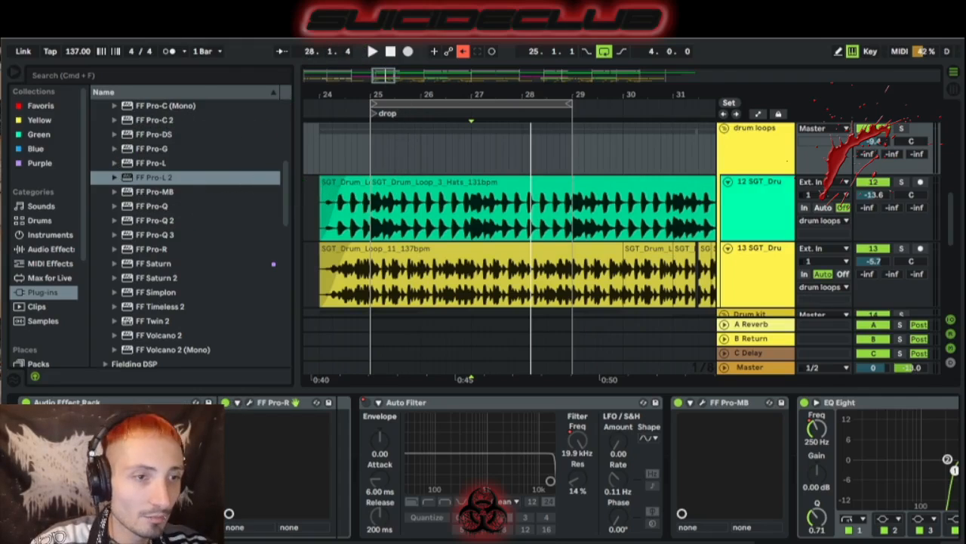
{"action": "key", "text": "Delete"}
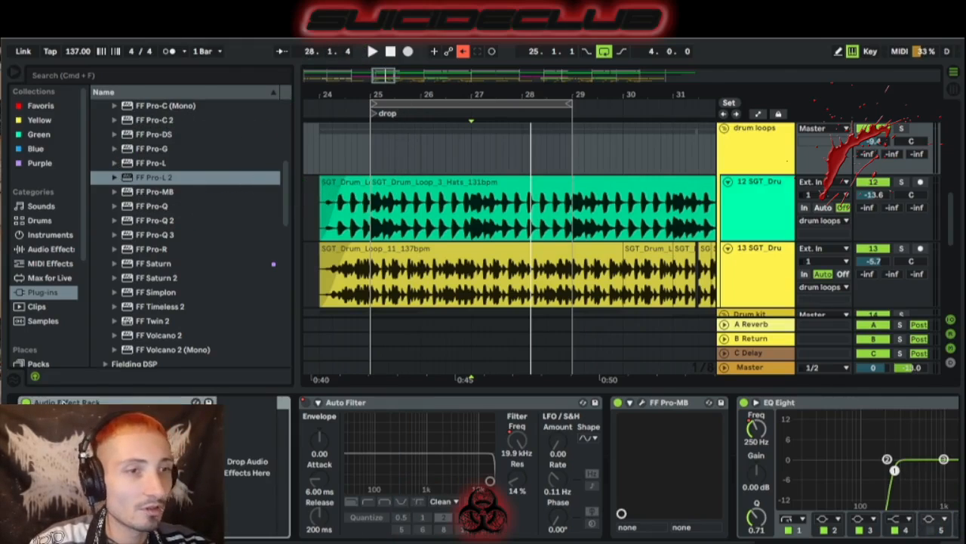
{"action": "key", "text": "super+z"}
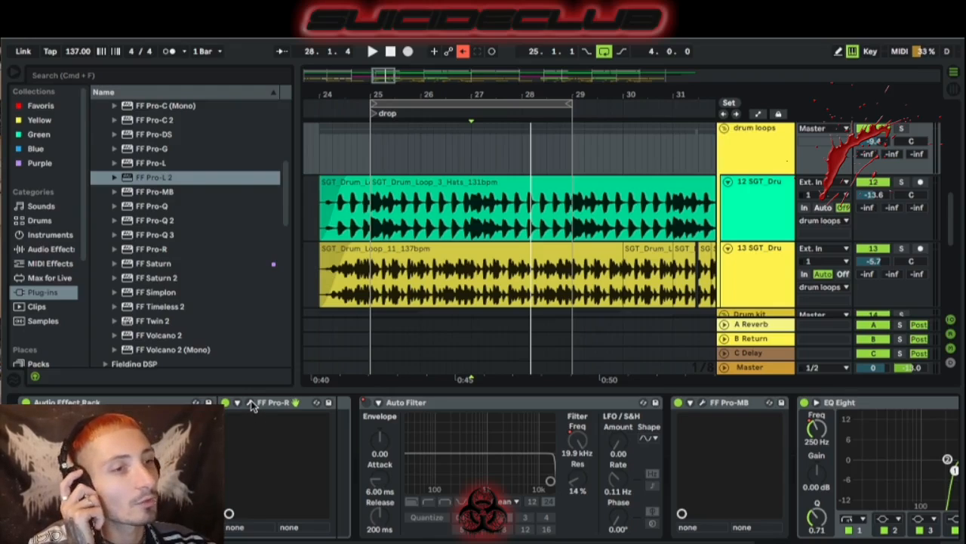
Step: Check the Reverb device on the A Reverb return in Session View and return to the Arrangement
{"action": "left_click", "coordinate": [774, 216]}
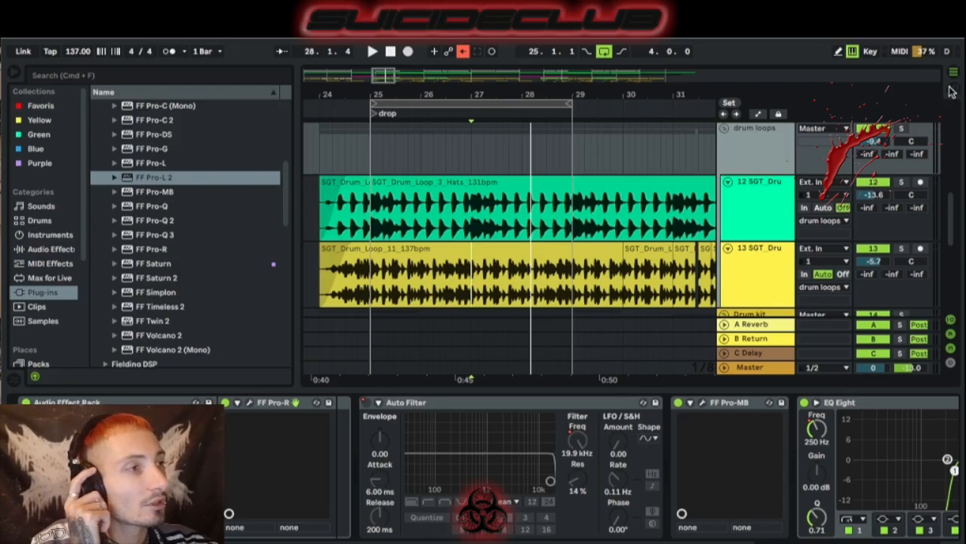
{"action": "left_click", "coordinate": [951, 90]}
{"action": "left_click", "coordinate": [690, 89]}
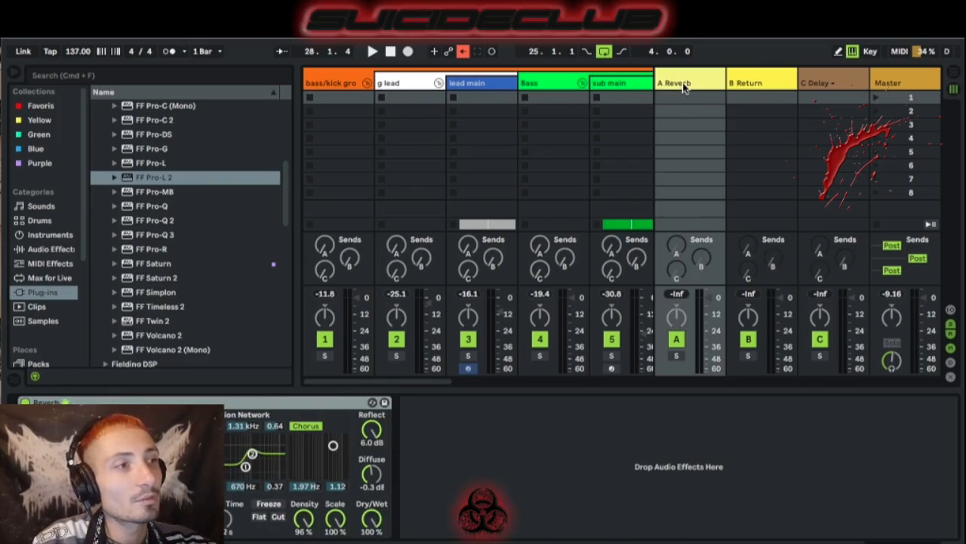
{"action": "key", "text": "Tab"}
Step: Examine the FF Pro-R settings on the drum loops group and listen to the group
{"action": "left_click", "coordinate": [762, 196]}
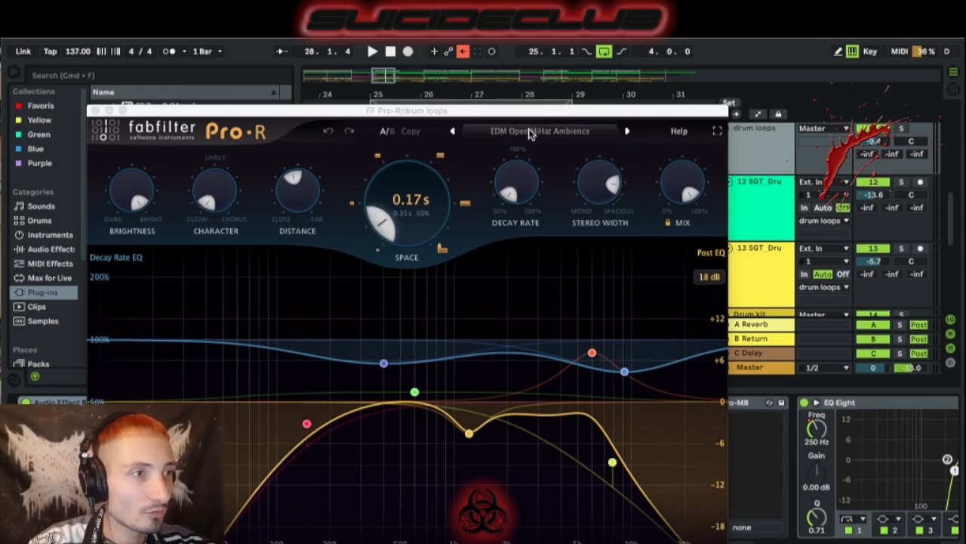
{"action": "left_click", "coordinate": [96, 111]}
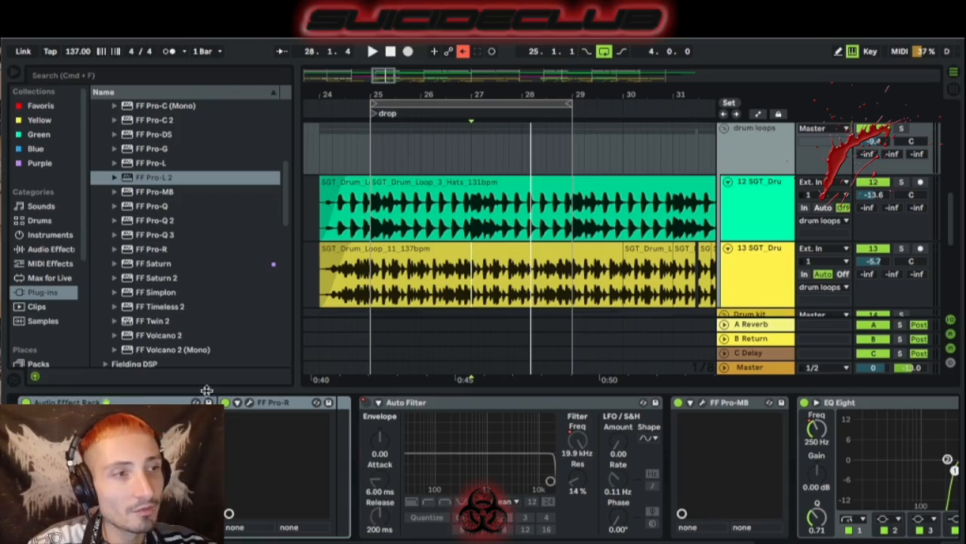
{"action": "key", "text": "space"}
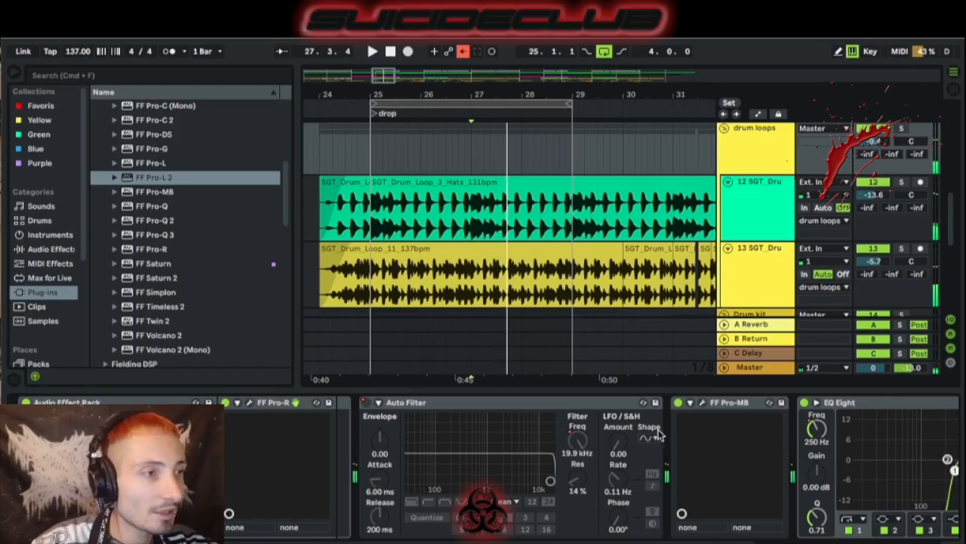
Step: Play the drum loops group soloed from bar 25 and compare it with its EQ Eight bypassed and enabled
{"action": "scroll", "coordinate": [658, 434], "scroll_direction": "right", "scroll_amount": 10}
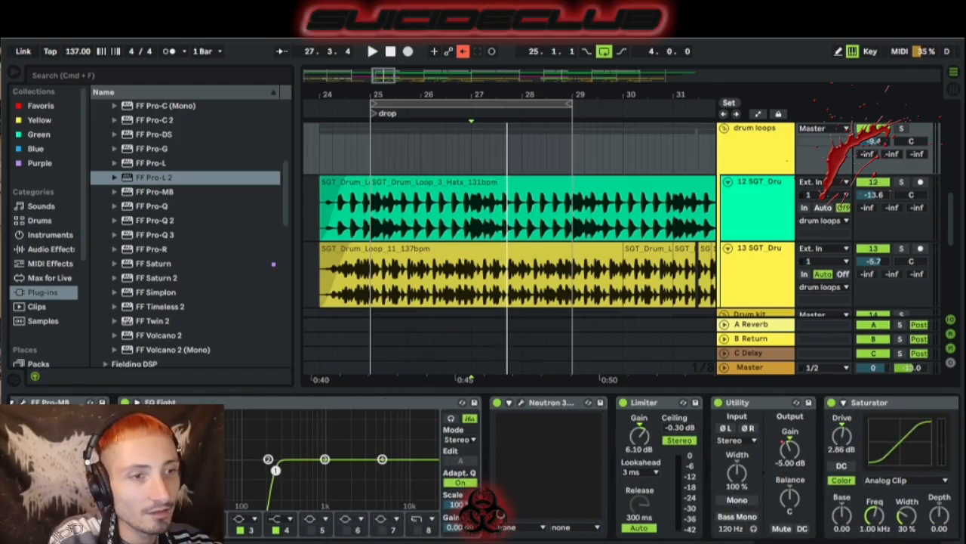
{"action": "left_click", "coordinate": [189, 403]}
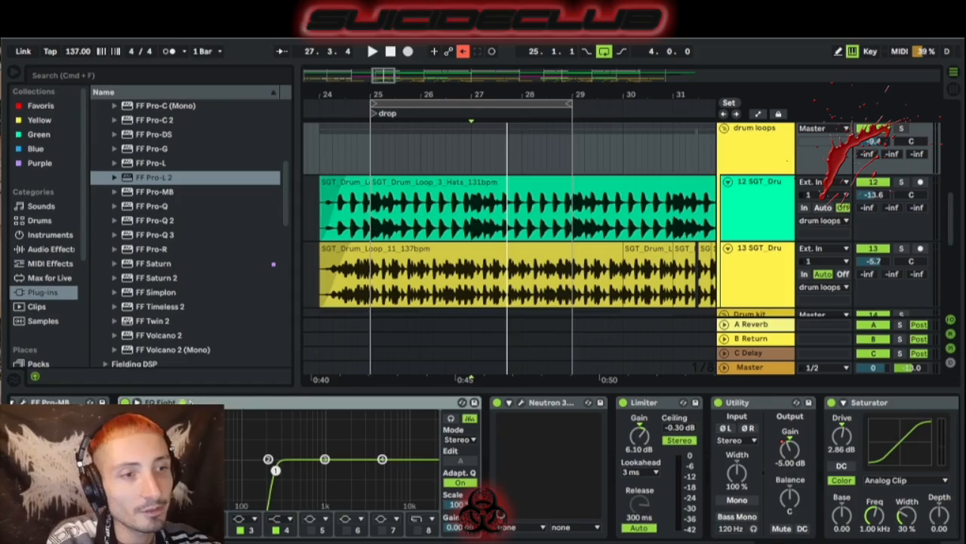
{"action": "left_click", "coordinate": [370, 164]}
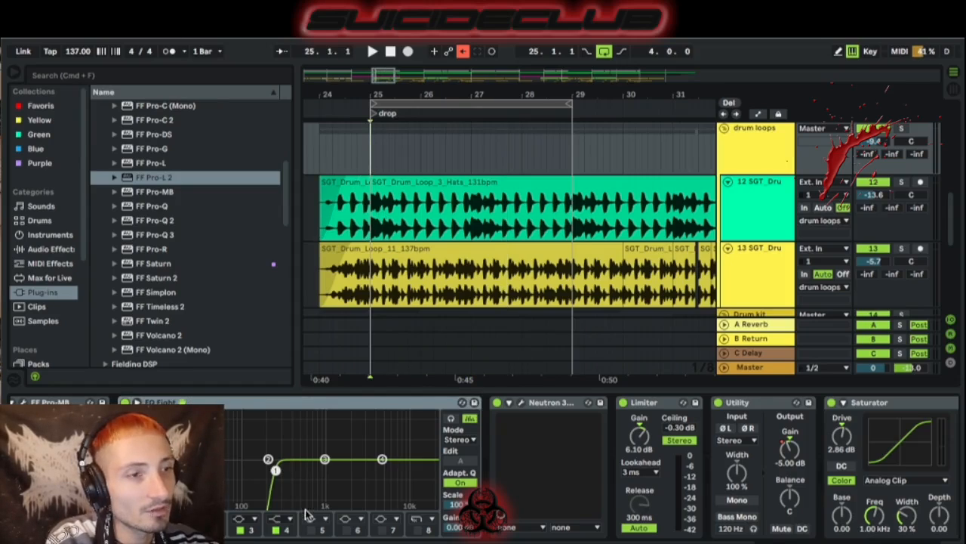
{"action": "key", "text": "space"}
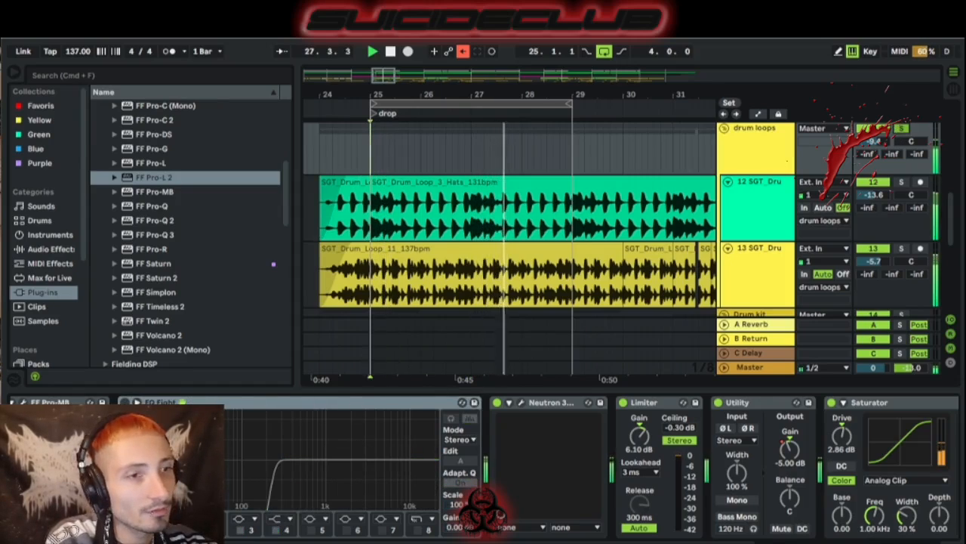
{"action": "key", "text": "0"}
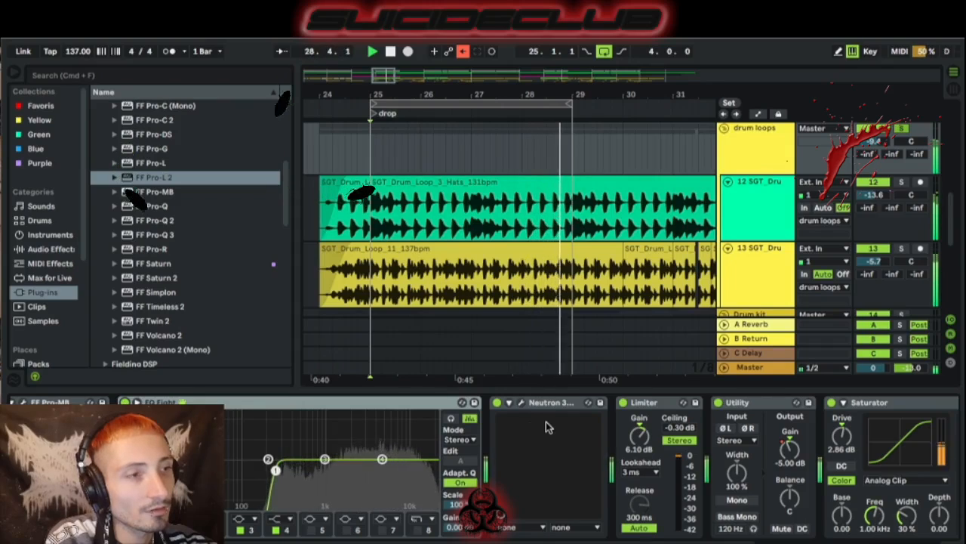
{"action": "key", "text": "space"}
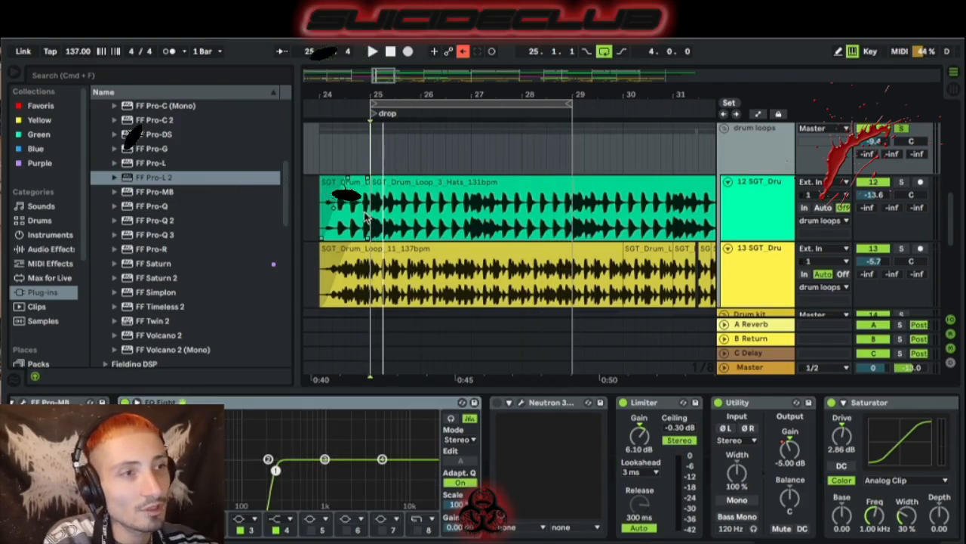
Step: Set the playback start to the drop at bar 25 and look over the group's Limiter, Utility and Saturator
{"action": "left_click", "coordinate": [367, 155]}
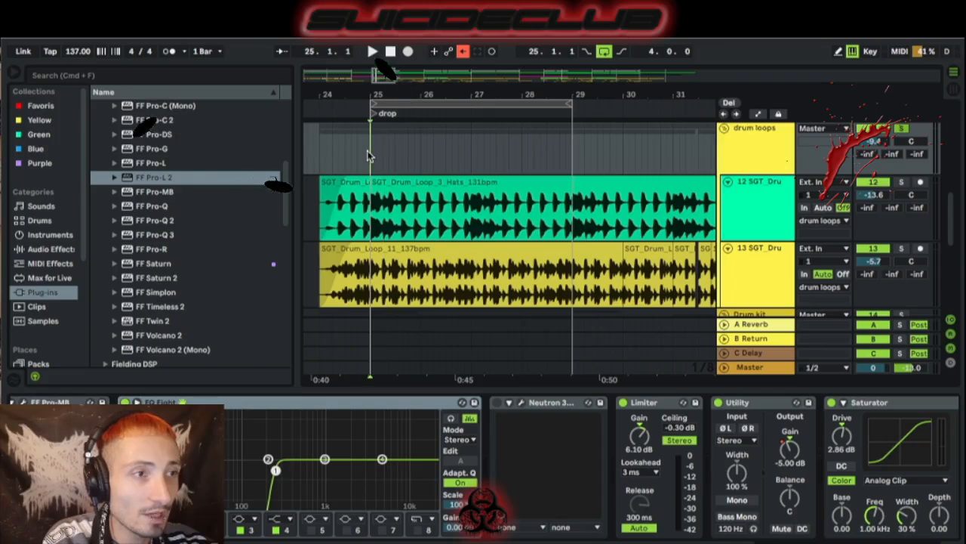
{"action": "scroll", "coordinate": [367, 159], "scroll_direction": "up", "scroll_amount": 5}
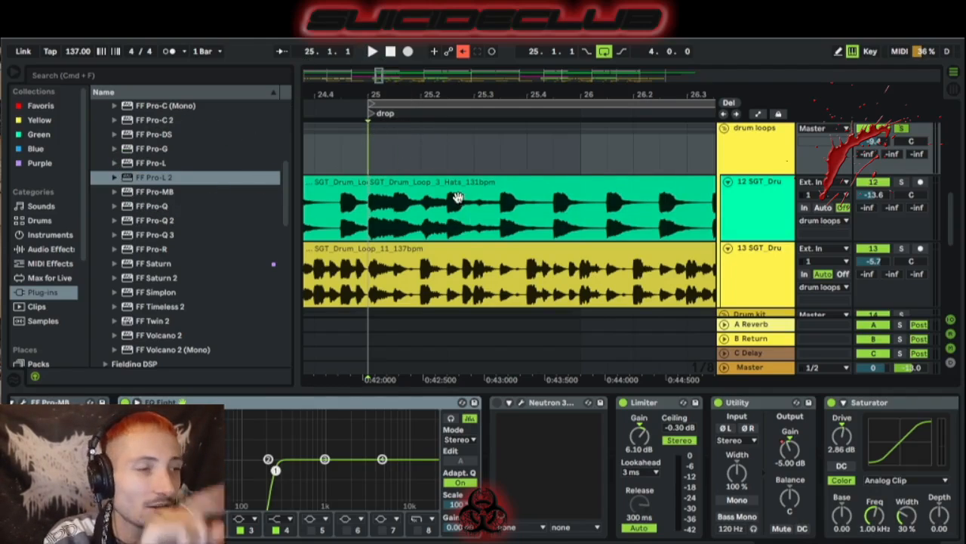
{"action": "scroll", "coordinate": [761, 435], "scroll_direction": "right", "scroll_amount": 3}
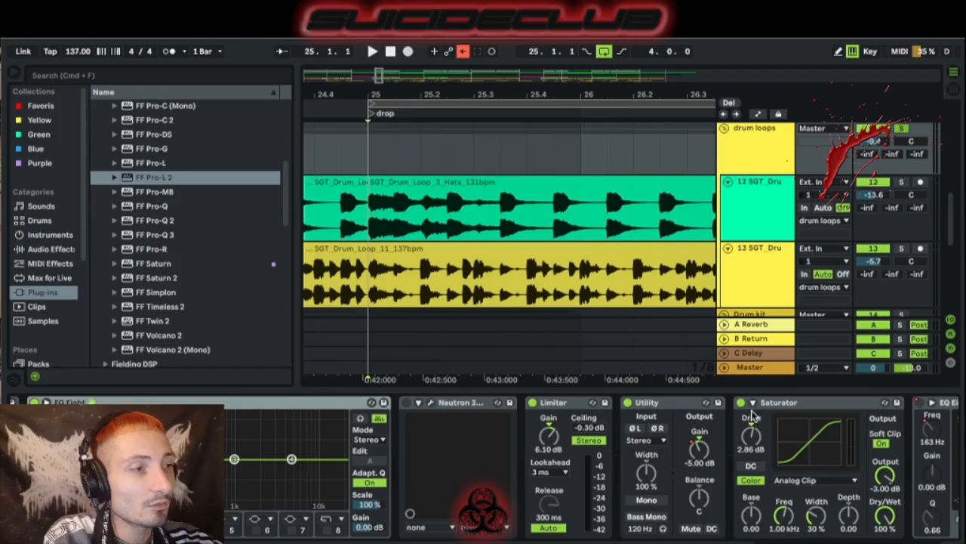
{"action": "scroll", "coordinate": [766, 431], "scroll_direction": "right", "scroll_amount": 5}
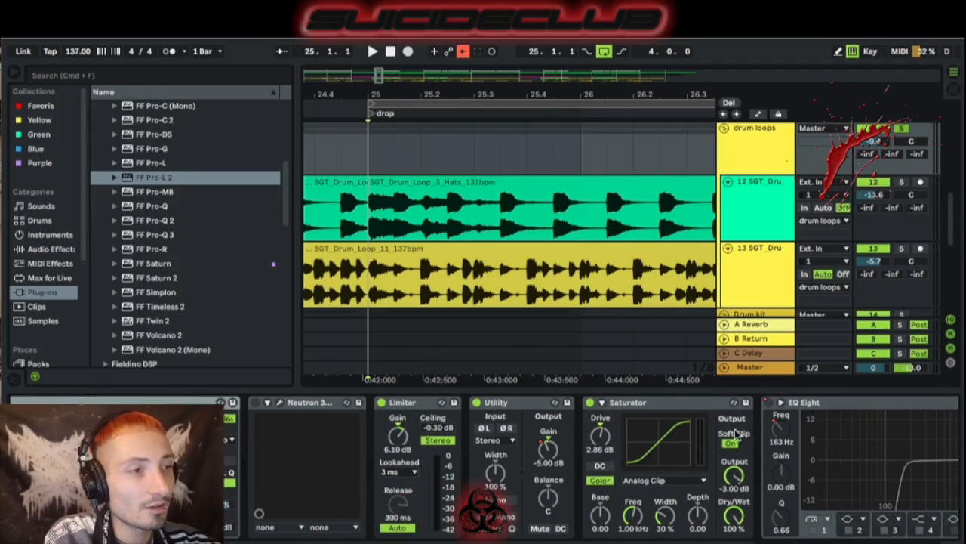
{"action": "scroll", "coordinate": [634, 438], "scroll_direction": "left", "scroll_amount": 1}
{"action": "scroll", "coordinate": [249, 434], "scroll_direction": "left", "scroll_amount": 5}
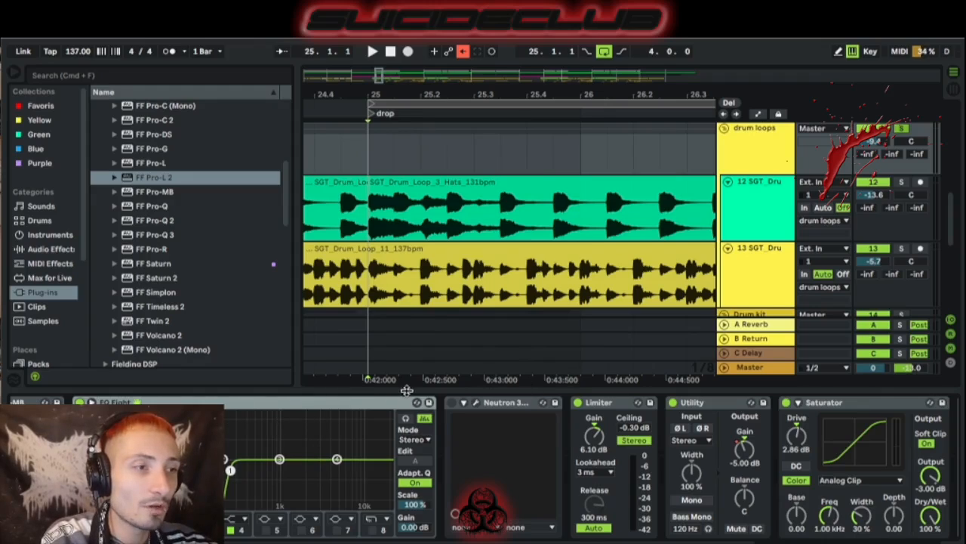
Step: Play the drum loops group with Neutron 3 Sculptor bypassed, re-enable it and open its settings without the preset list
{"action": "left_click", "coordinate": [476, 406]}
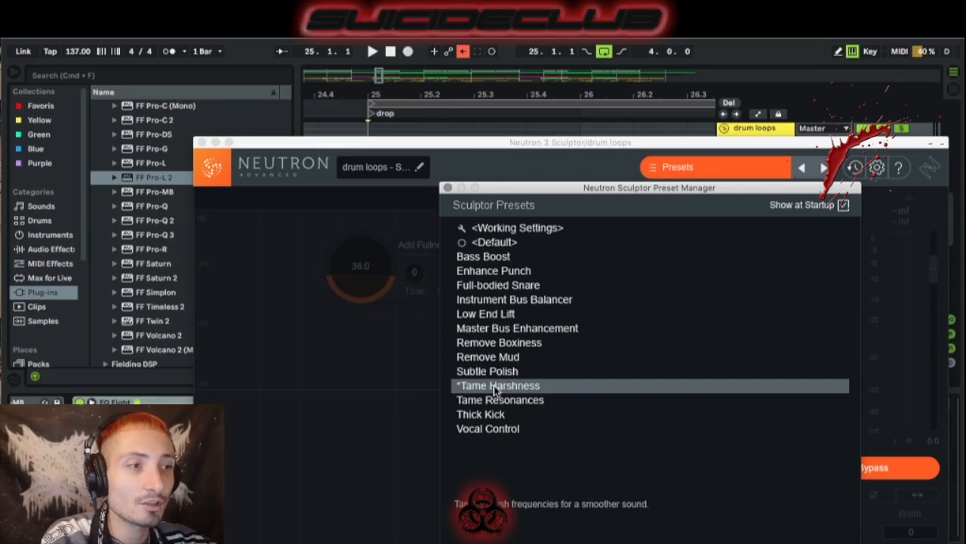
{"action": "left_click", "coordinate": [438, 193]}
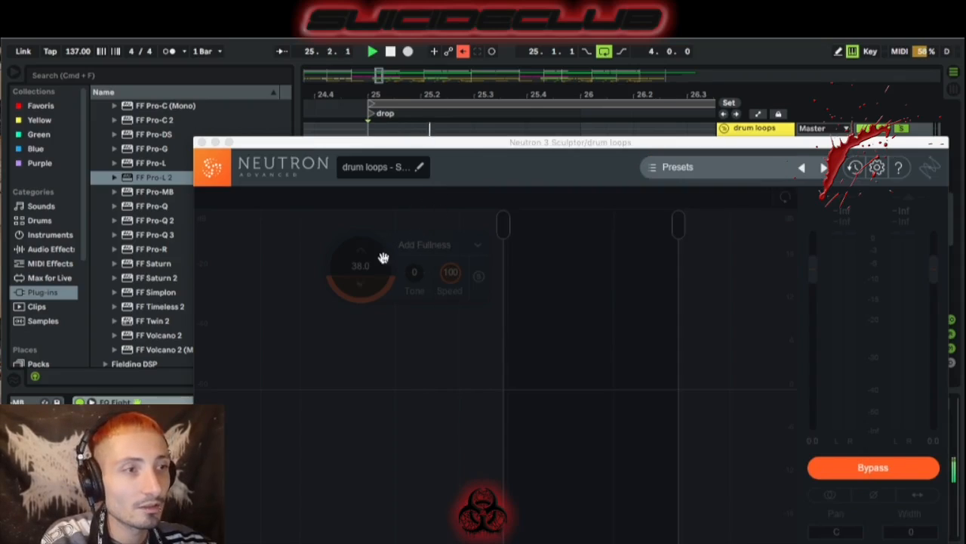
{"action": "left_click", "coordinate": [202, 143]}
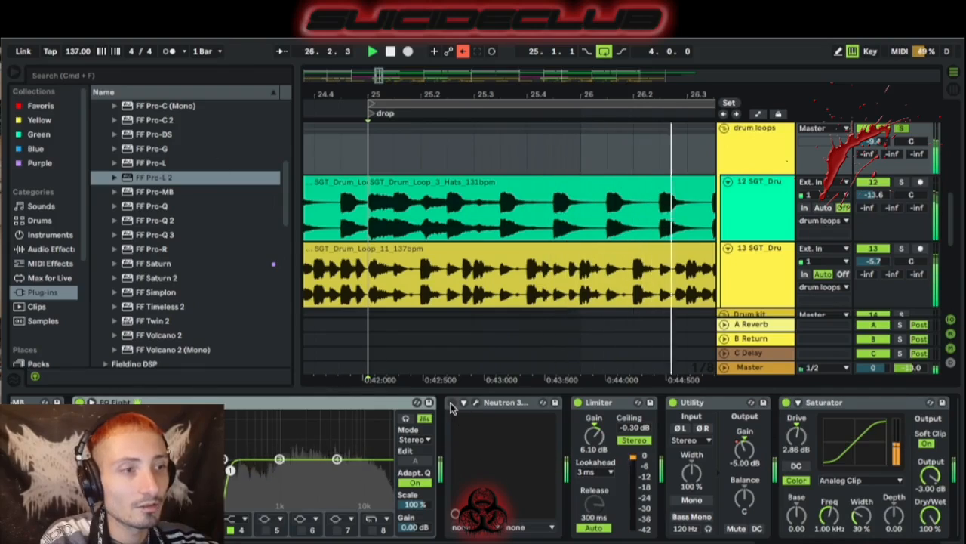
{"action": "left_click", "coordinate": [477, 405]}
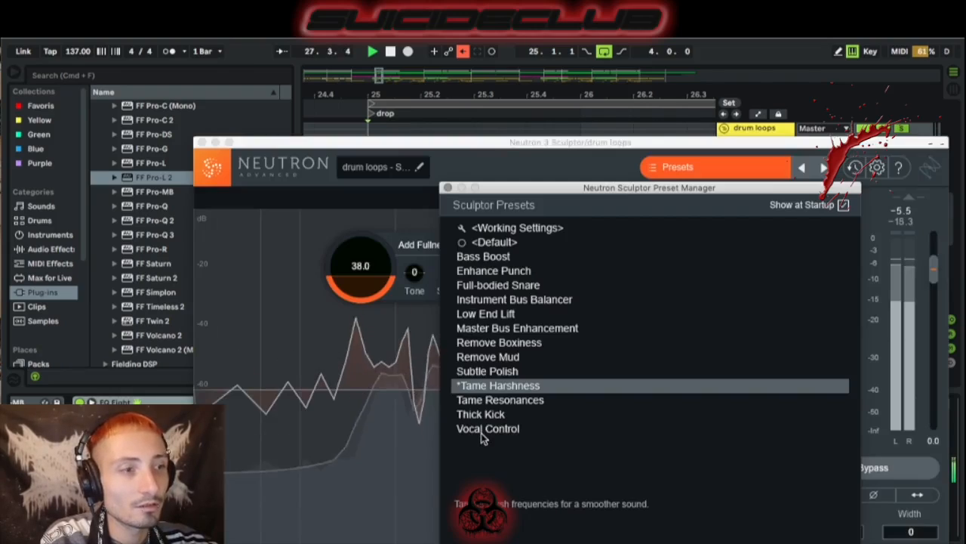
{"action": "left_click", "coordinate": [448, 188]}
Step: Raise Sculptor's fullness amount to 100, listen to the drum loops, bring it down to about 79.2 and close the plug-in
{"action": "left_click_drag", "start_coordinate": [360, 265], "coordinate": [358, 155]}
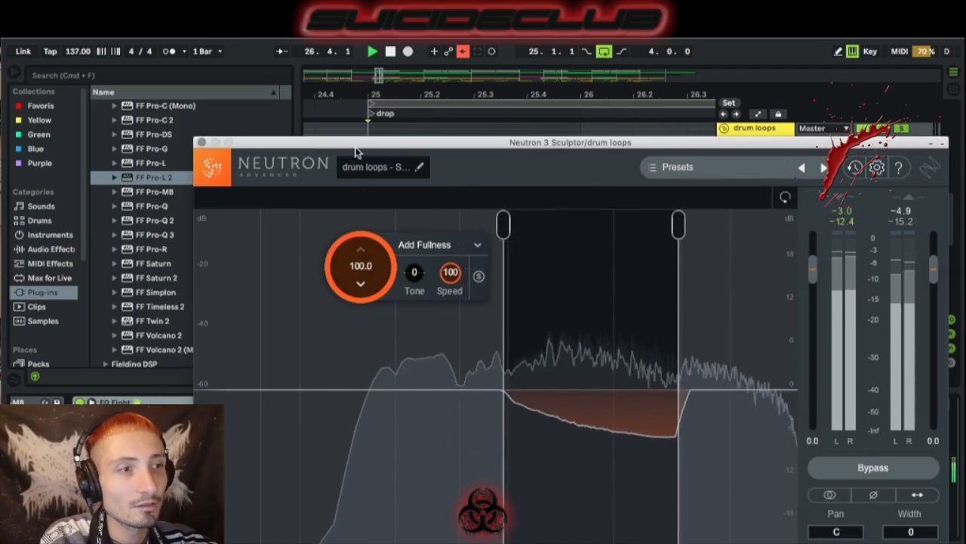
{"action": "key", "text": "space"}
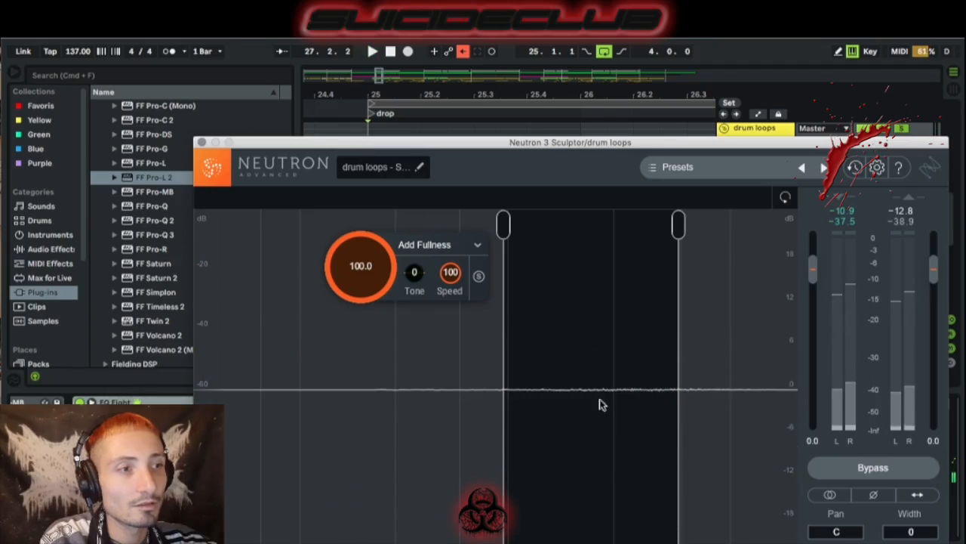
{"action": "key", "text": "space"}
{"action": "left_click_drag", "start_coordinate": [354, 251], "coordinate": [388, 294]}
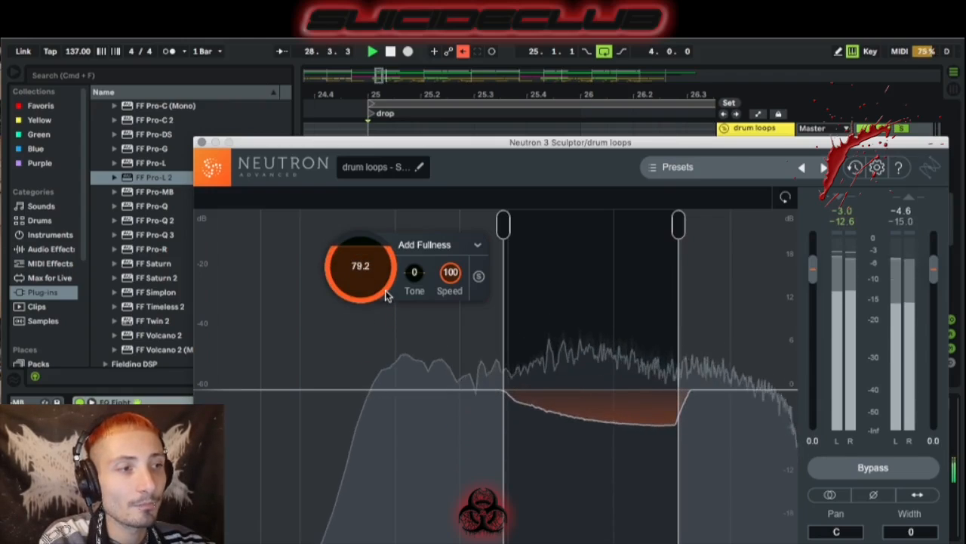
{"action": "left_click", "coordinate": [202, 143]}
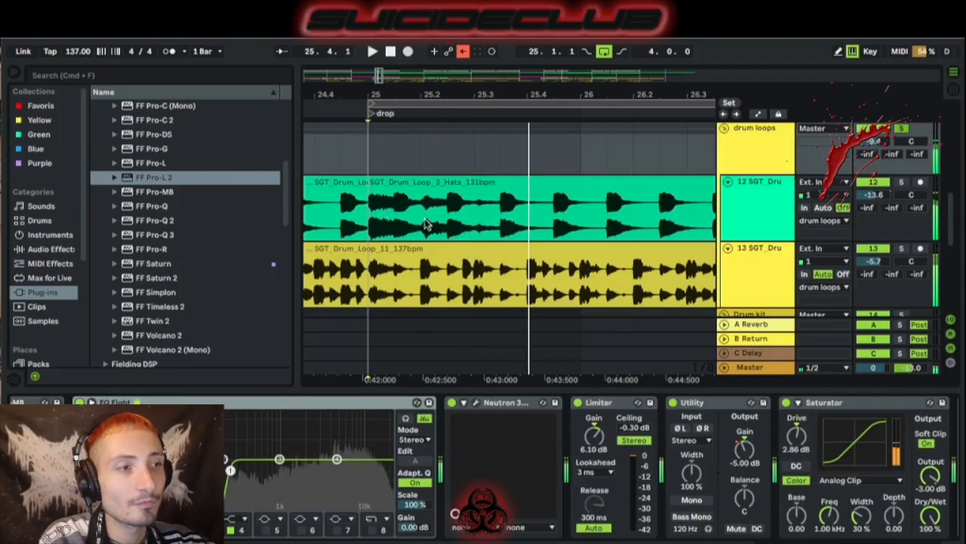
Step: Look over the drum loops group's Limiter, Utility, Saturator and last EQ Eight, and take the group out of solo
{"action": "scroll", "coordinate": [510, 216], "scroll_direction": "down", "scroll_amount": 3}
{"action": "left_click", "coordinate": [613, 405]}
{"action": "scroll", "coordinate": [613, 408], "scroll_direction": "right", "scroll_amount": 6}
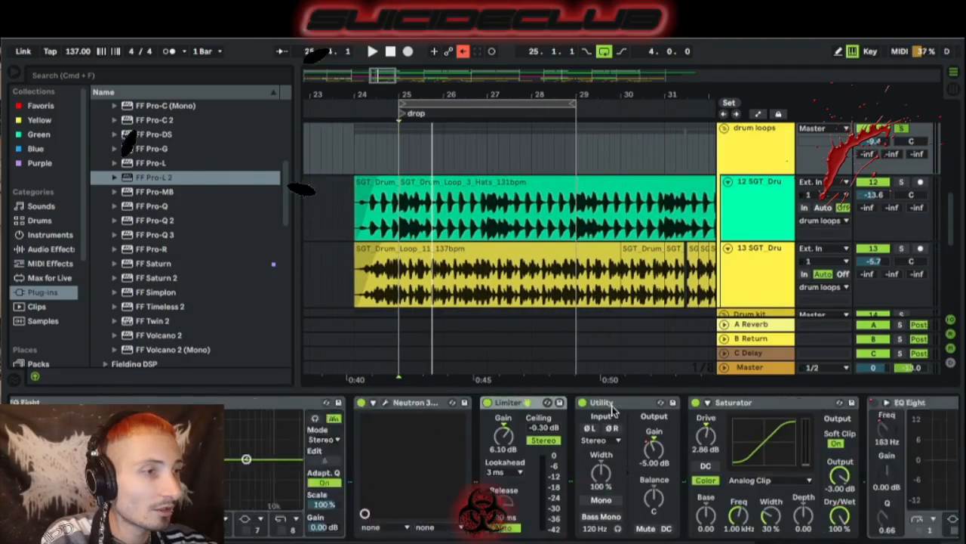
{"action": "scroll", "coordinate": [722, 182], "scroll_direction": "up", "scroll_amount": 2}
{"action": "scroll", "coordinate": [723, 181], "scroll_direction": "left", "scroll_amount": 3}
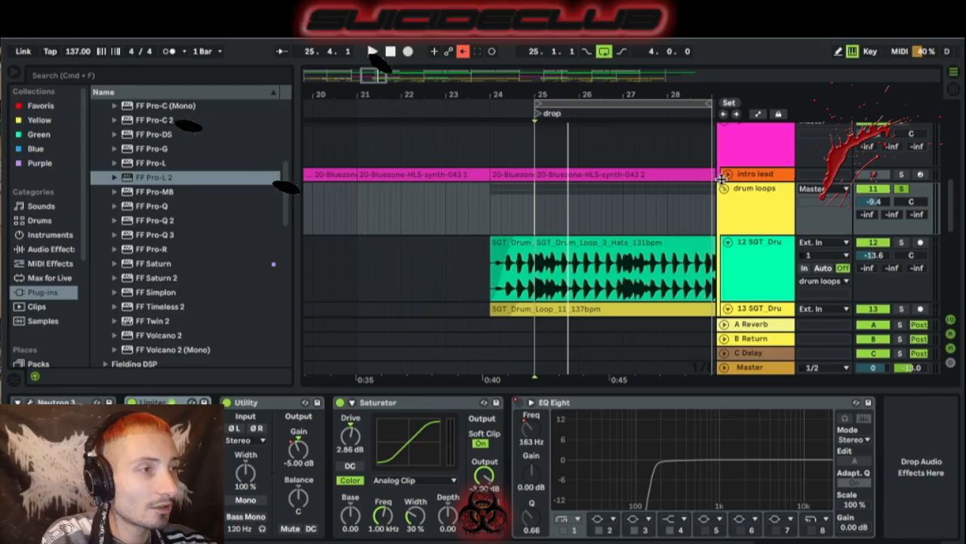
{"action": "left_click", "coordinate": [900, 190]}
{"action": "double_click", "coordinate": [746, 190]}
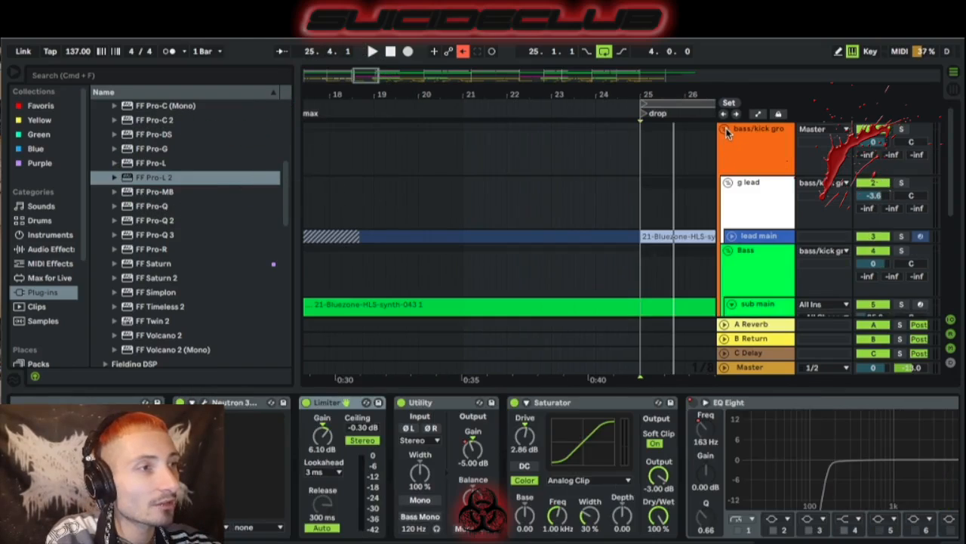
Step: Go to the bass/kick group and examine the devices on the kick group and the kick track
{"action": "left_click", "coordinate": [724, 130]}
{"action": "left_click", "coordinate": [723, 130]}
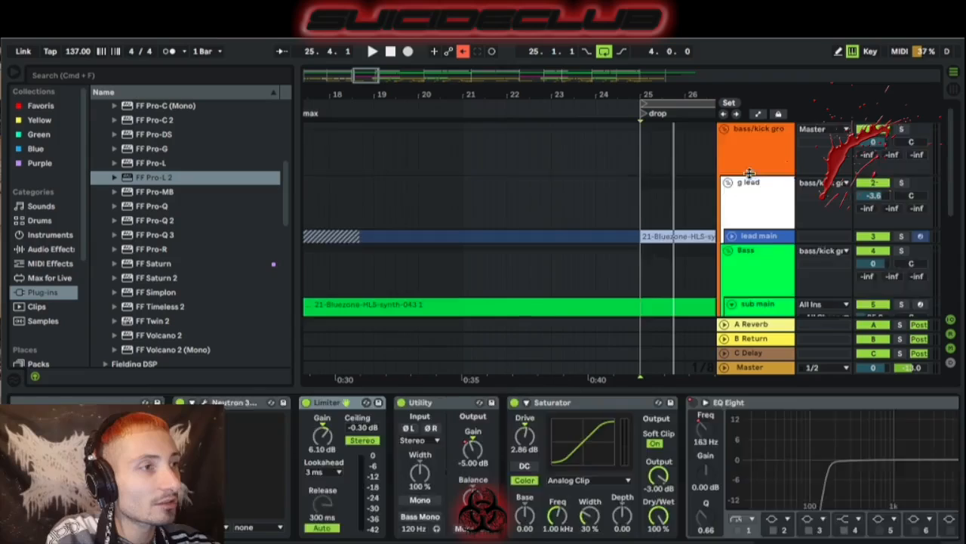
{"action": "scroll", "coordinate": [750, 176], "scroll_direction": "down", "scroll_amount": 5}
{"action": "left_click", "coordinate": [730, 234]}
{"action": "scroll", "coordinate": [680, 238], "scroll_direction": "down", "scroll_amount": 1}
{"action": "key", "text": "minus"}
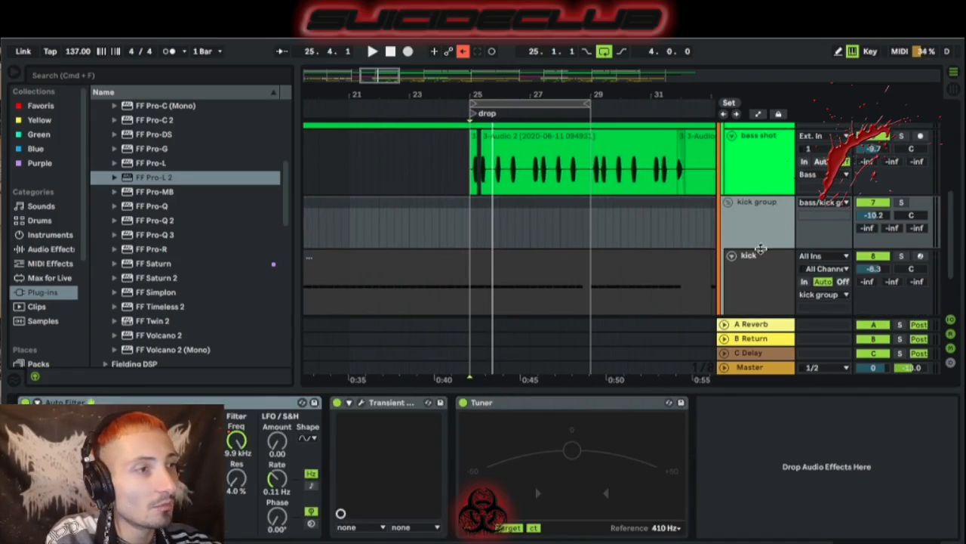
{"action": "left_click", "coordinate": [761, 251]}
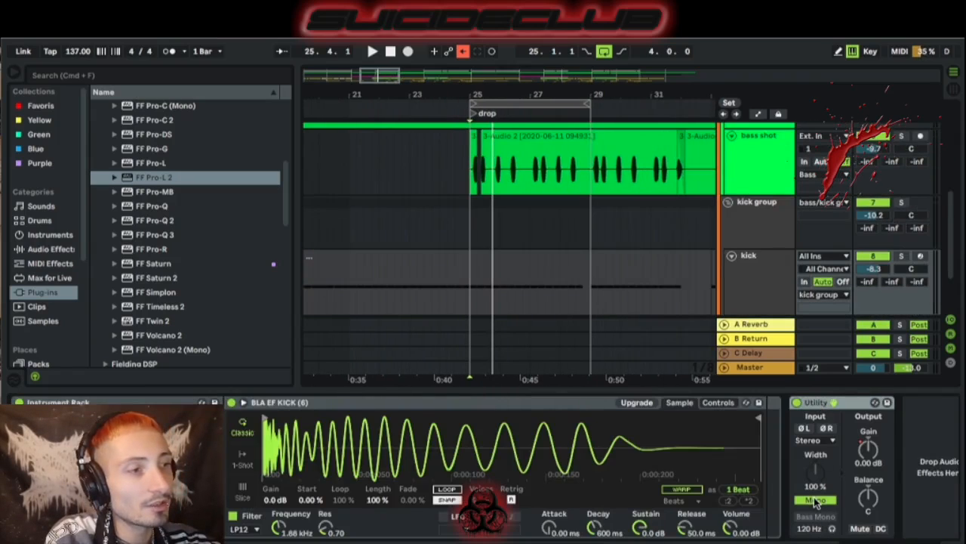
{"action": "left_click", "coordinate": [755, 218]}
Step: Select the kick pattern from bar 25 to bar 27 across the kick group and kick track, and show the kick group's devices
{"action": "scroll", "coordinate": [755, 222], "scroll_direction": "up", "scroll_amount": 1}
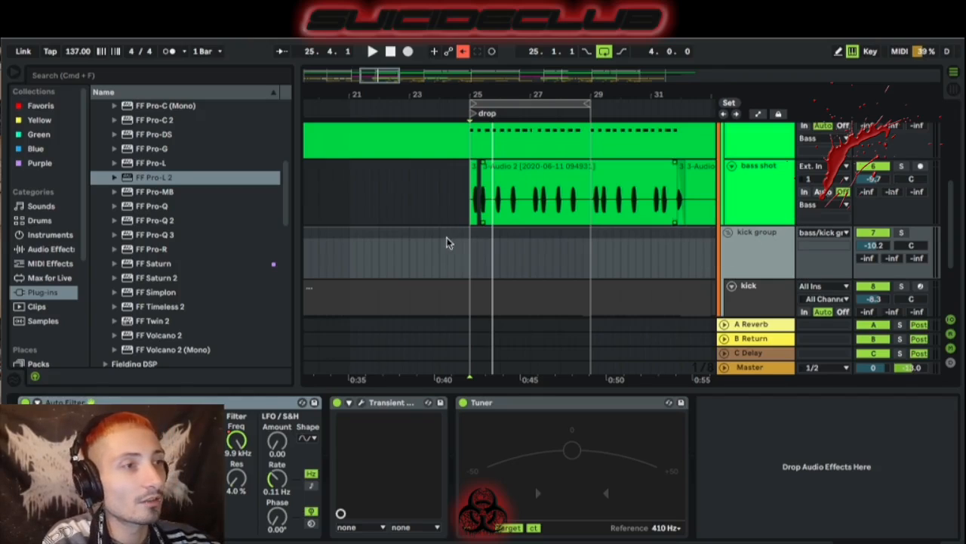
{"action": "left_click_drag", "start_coordinate": [468, 257], "coordinate": [614, 262]}
{"action": "left_click", "coordinate": [754, 300]}
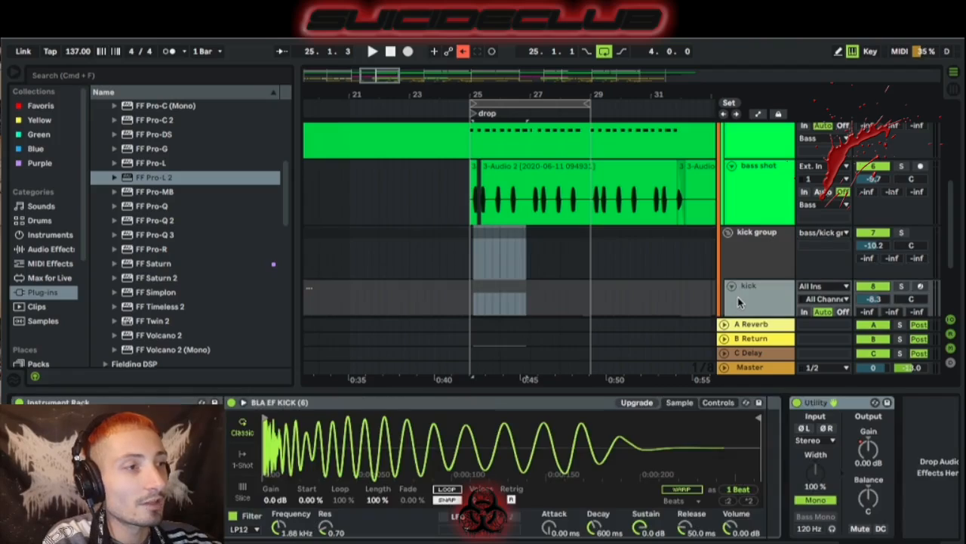
{"action": "scroll", "coordinate": [767, 261], "scroll_direction": "down", "scroll_amount": 3}
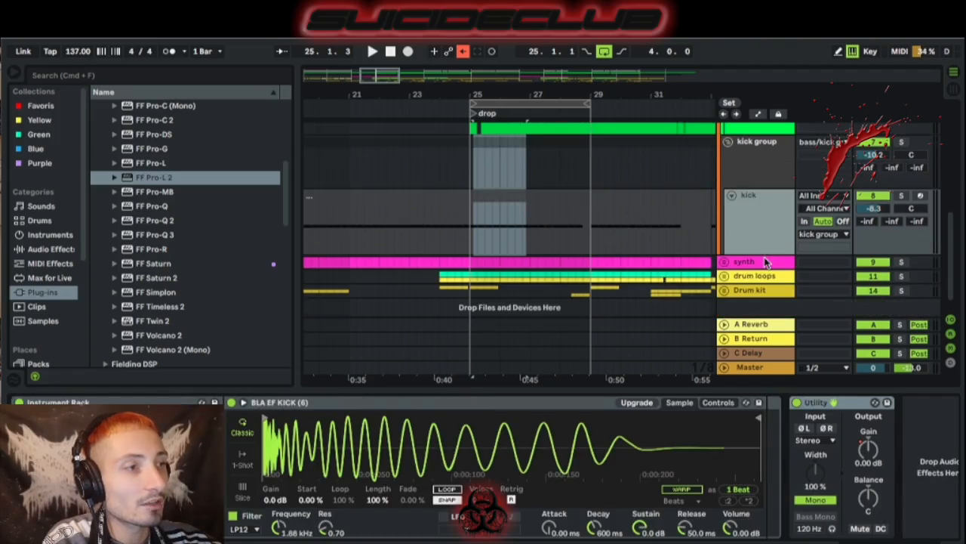
{"action": "left_click", "coordinate": [747, 178]}
{"action": "left_click_drag", "start_coordinate": [472, 180], "coordinate": [532, 212]}
{"action": "left_click", "coordinate": [752, 162]}
{"action": "left_click", "coordinate": [761, 219]}
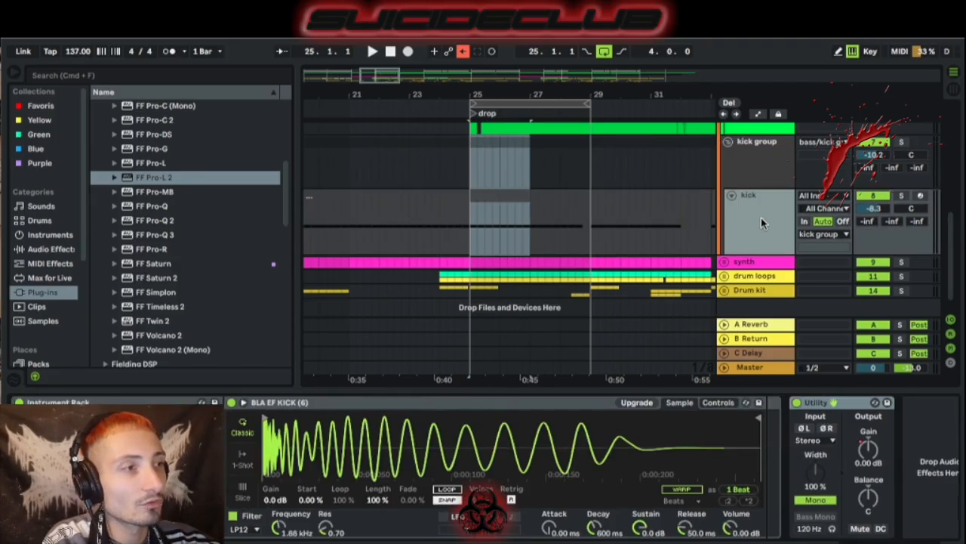
{"action": "left_click", "coordinate": [784, 160]}
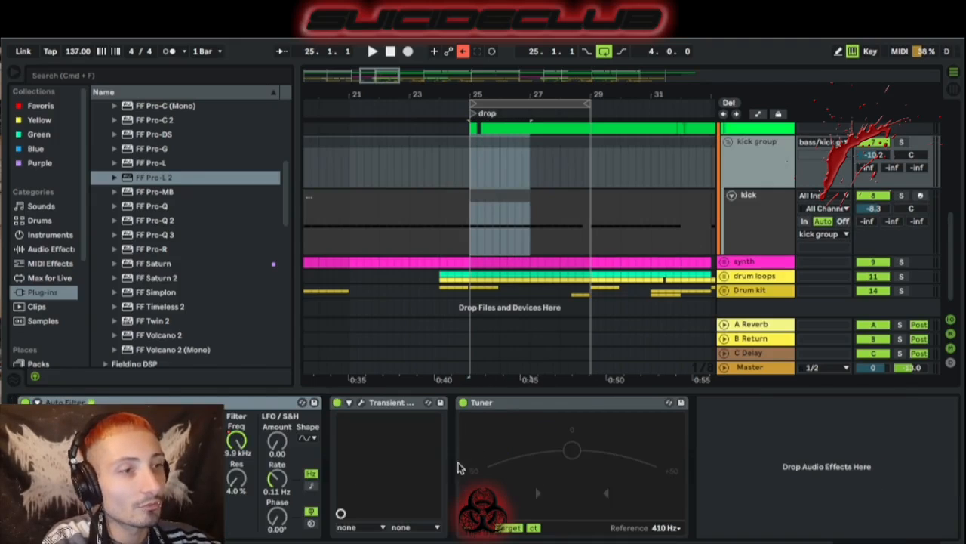
Step: Open the kick group's Transient Shaper and listen to the group soloed while checking the Attack, Pump and Sustain amounts
{"action": "left_click", "coordinate": [361, 402]}
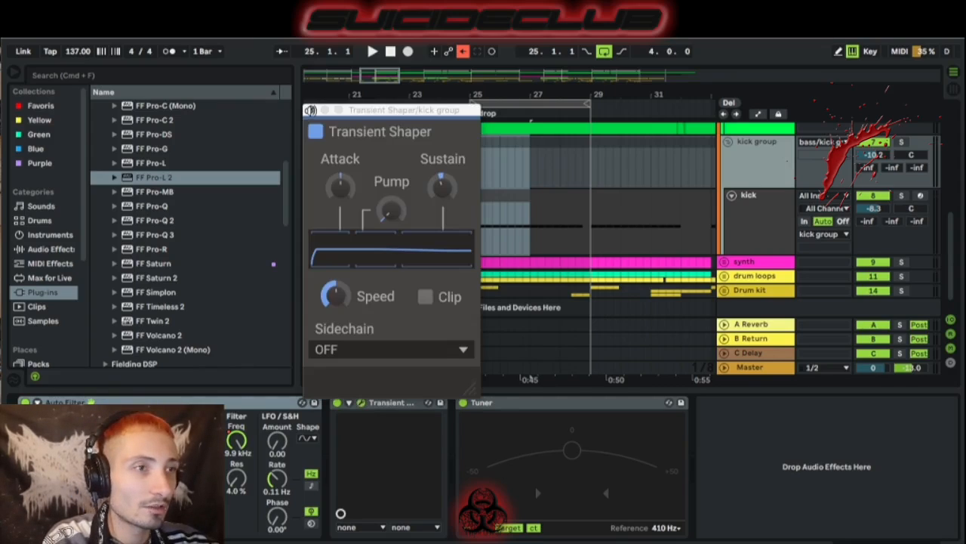
{"action": "left_click_drag", "start_coordinate": [391, 110], "coordinate": [410, 59]}
{"action": "mouse_move", "coordinate": [360, 136]}
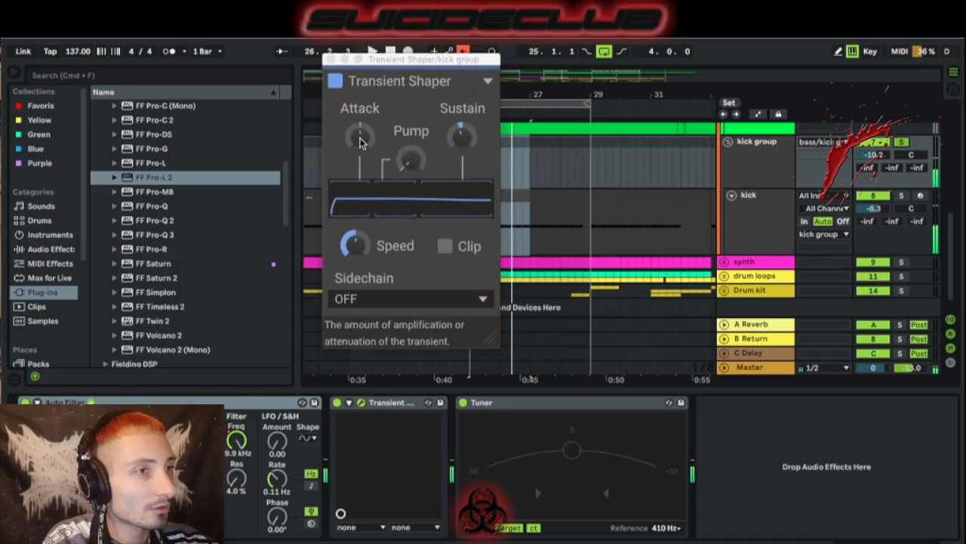
{"action": "mouse_move", "coordinate": [361, 136]}
{"action": "left_mouse_down"}
{"action": "mouse_move", "coordinate": [360, 111]}
{"action": "mouse_move", "coordinate": [360, 151]}
{"action": "left_mouse_up"}
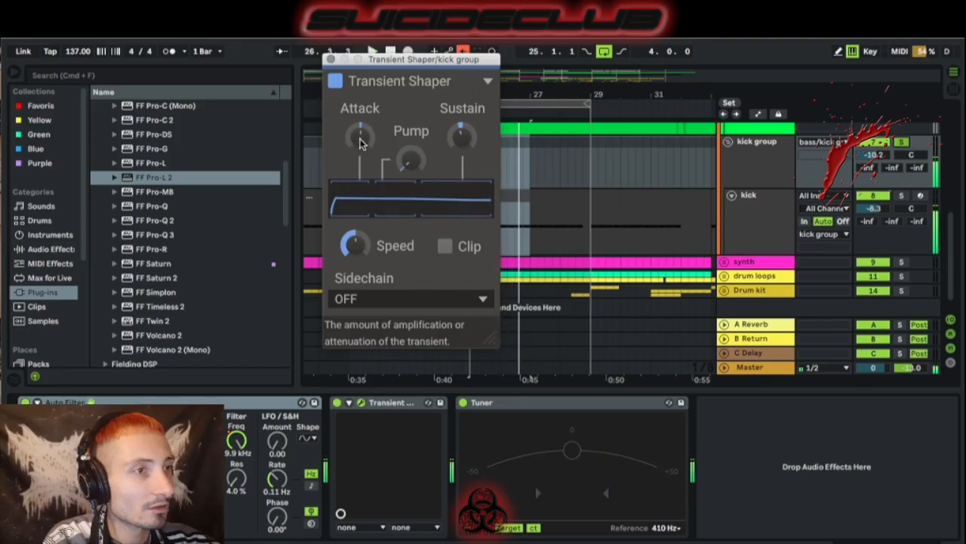
{"action": "mouse_move", "coordinate": [411, 160]}
{"action": "left_mouse_down"}
{"action": "mouse_move", "coordinate": [411, 99]}
{"action": "mouse_move", "coordinate": [411, 160]}
{"action": "left_mouse_up"}
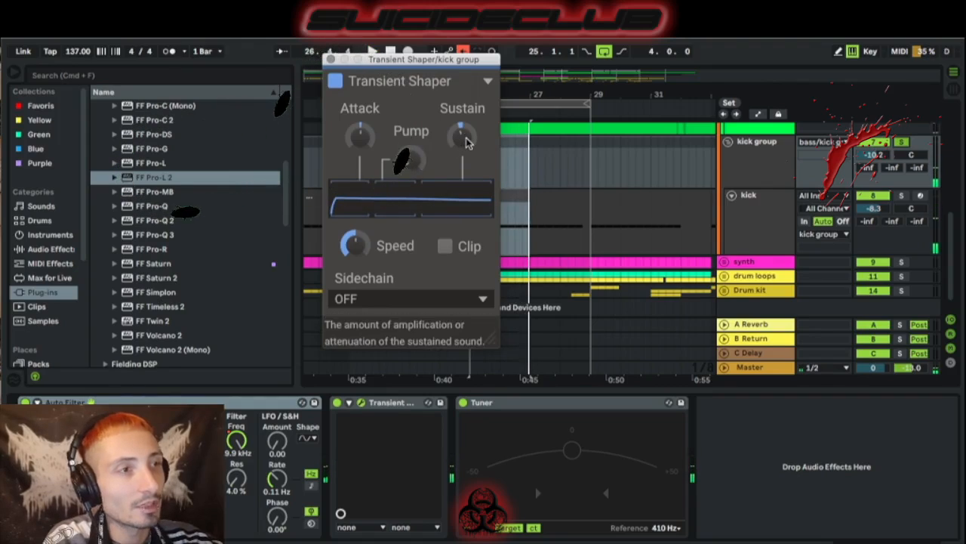
{"action": "mouse_move", "coordinate": [466, 142]}
{"action": "left_mouse_down"}
{"action": "mouse_move", "coordinate": [465, 212]}
{"action": "mouse_move", "coordinate": [466, 143]}
{"action": "left_mouse_up"}
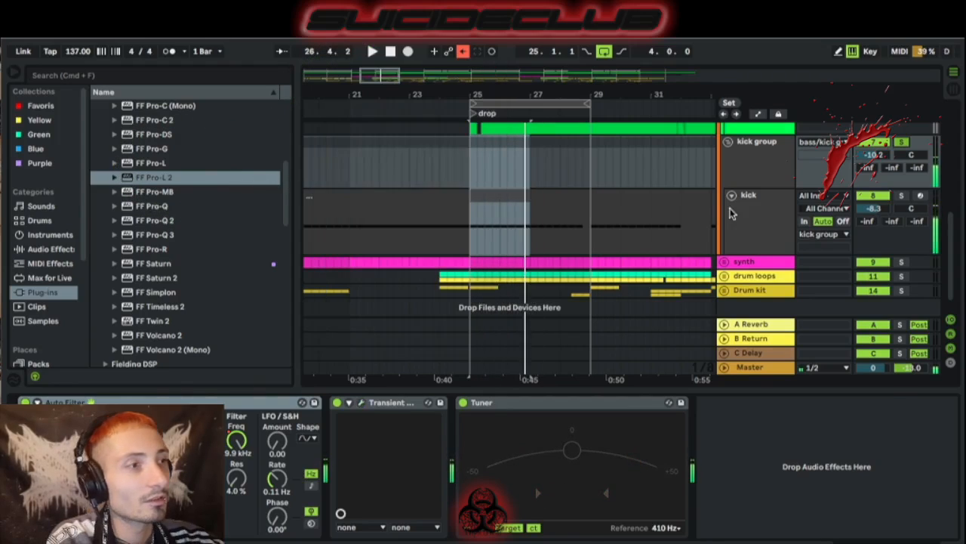
Step: Look through the device chains of the Bass group and its sub main track
{"action": "left_click", "coordinate": [740, 213]}
{"action": "left_click", "coordinate": [753, 177]}
{"action": "scroll", "coordinate": [748, 197], "scroll_direction": "down", "scroll_amount": 3}
{"action": "left_click", "coordinate": [752, 215]}
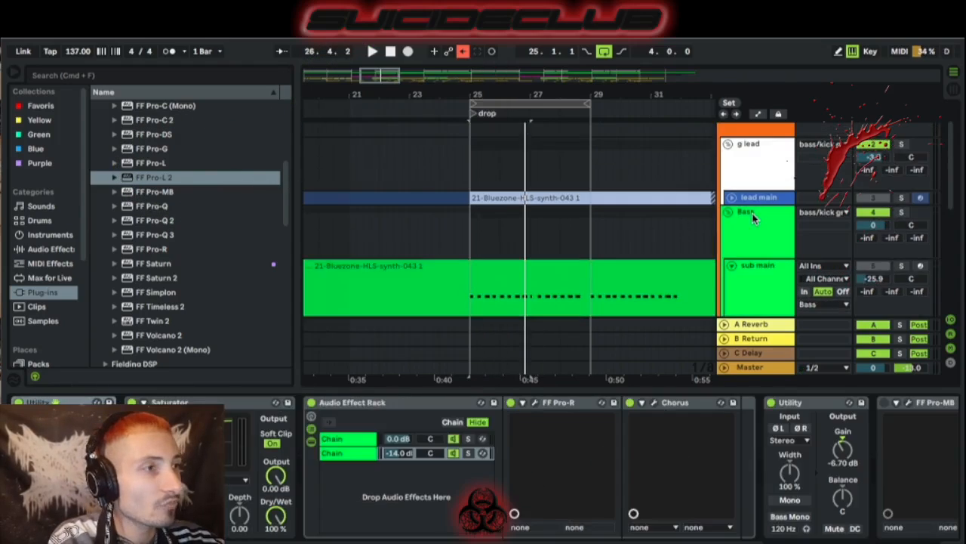
{"action": "left_click", "coordinate": [758, 218]}
{"action": "scroll", "coordinate": [752, 226], "scroll_direction": "down", "scroll_amount": 3}
{"action": "left_click", "coordinate": [753, 178]}
{"action": "scroll", "coordinate": [743, 219], "scroll_direction": "up", "scroll_amount": 1}
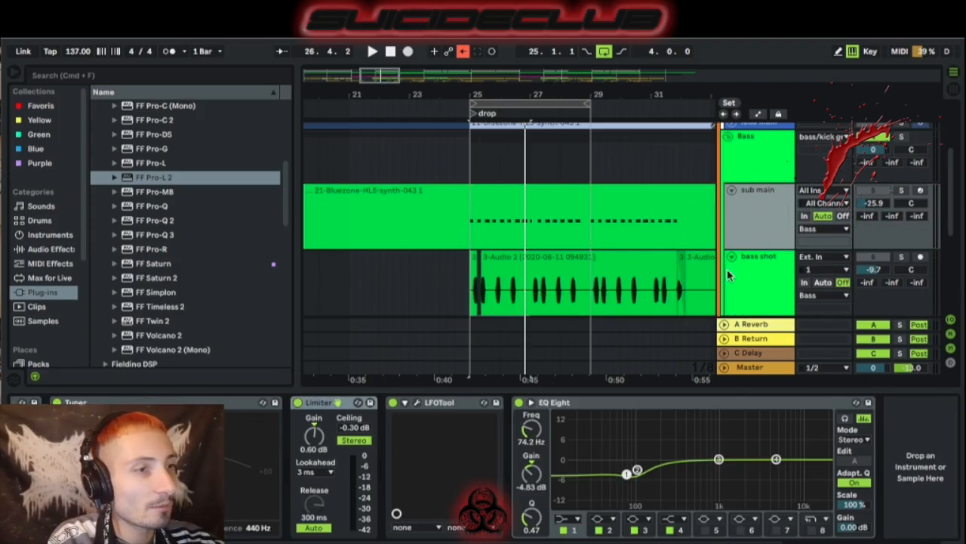
Step: Inspect the Hip-Hop Sub Bass instrument on sub main, and solo and play the Bass group from the drop
{"action": "left_click", "coordinate": [751, 202]}
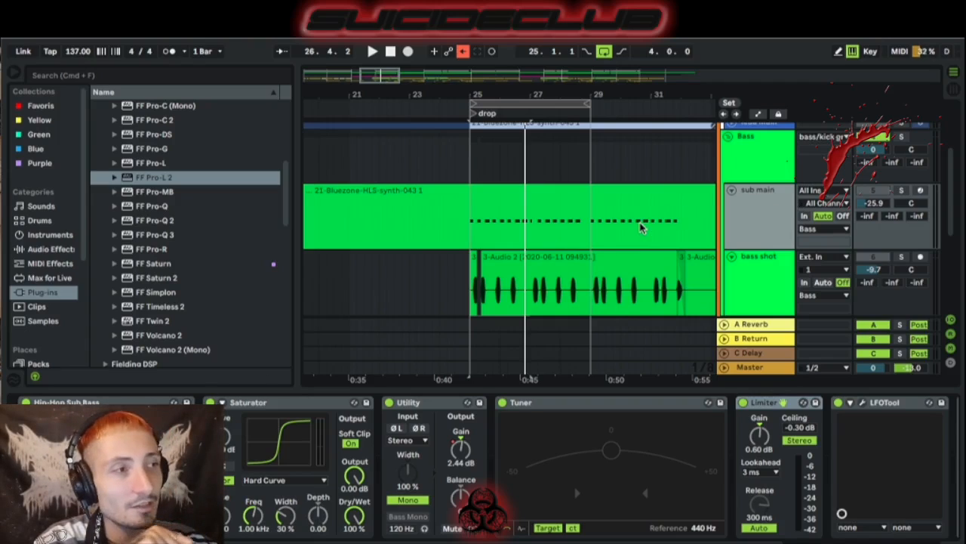
{"action": "left_click", "coordinate": [77, 403]}
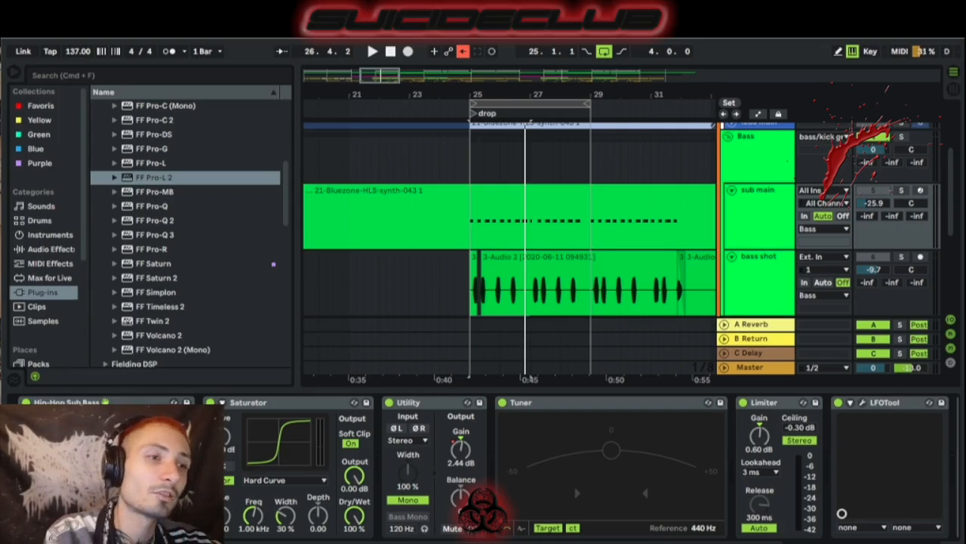
{"action": "left_click", "coordinate": [901, 137]}
{"action": "key", "text": "space"}
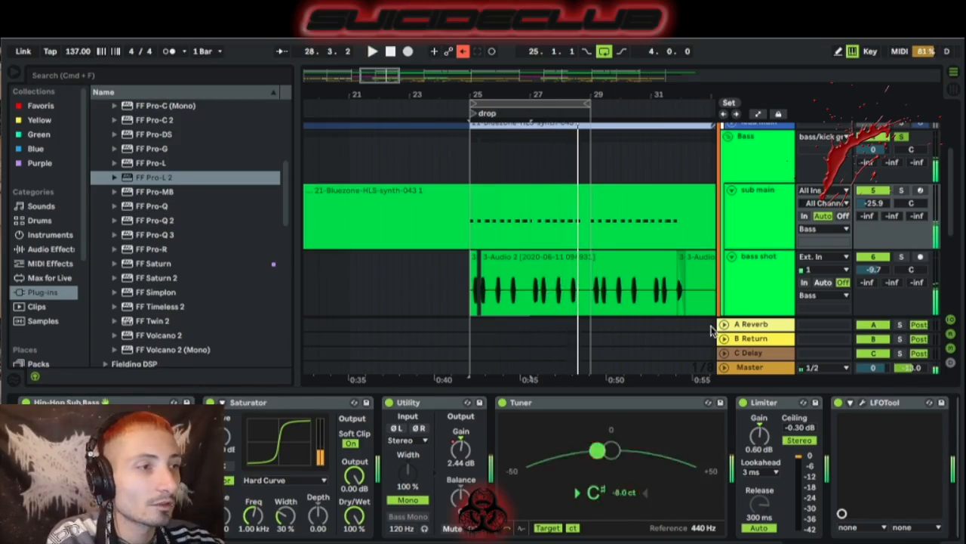
Step: Add the EQ Eight filter preset Cheesy Speaker to the end of the sub main track's device chain
{"action": "left_click", "coordinate": [50, 249]}
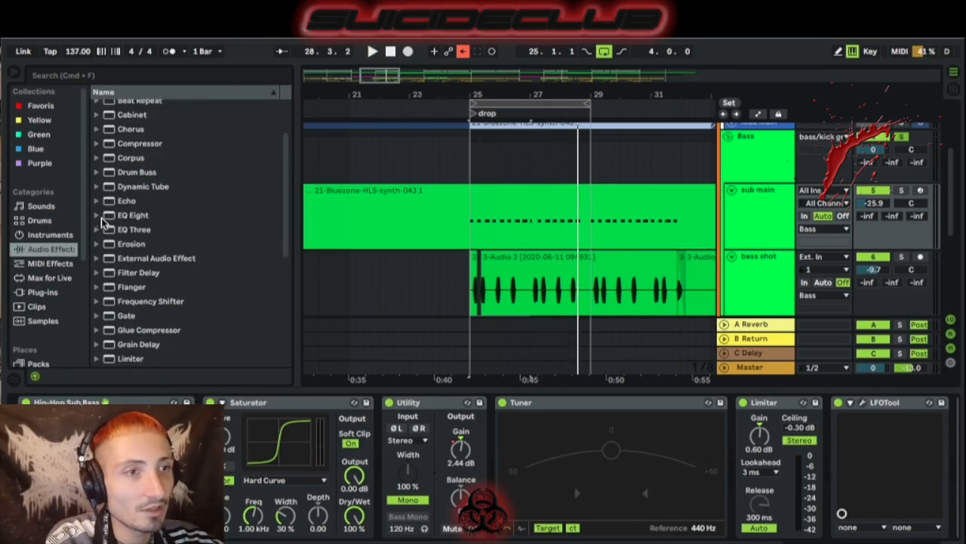
{"action": "left_click", "coordinate": [99, 215]}
{"action": "scroll", "coordinate": [142, 262], "scroll_direction": "down", "scroll_amount": 2}
{"action": "left_click", "coordinate": [117, 187]}
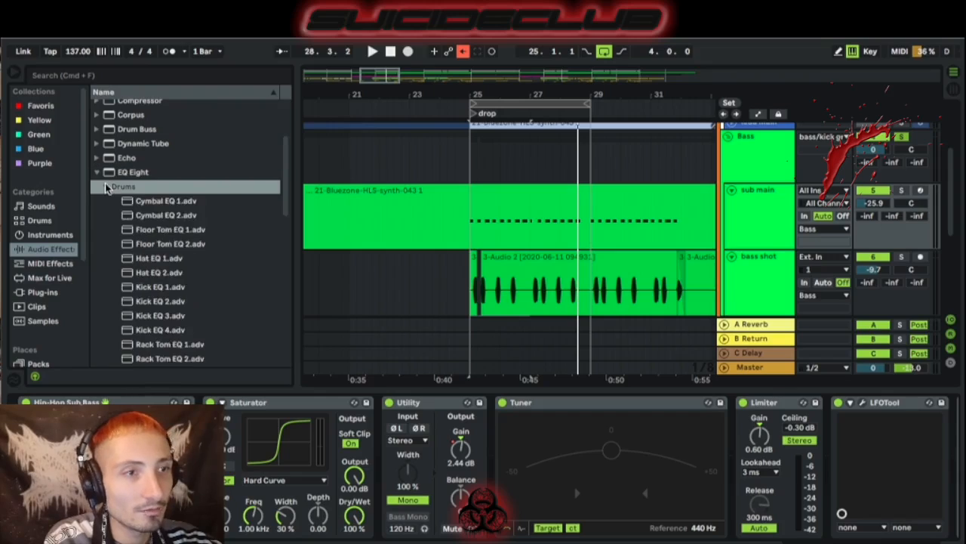
{"action": "left_click", "coordinate": [106, 201]}
{"action": "double_click", "coordinate": [151, 230]}
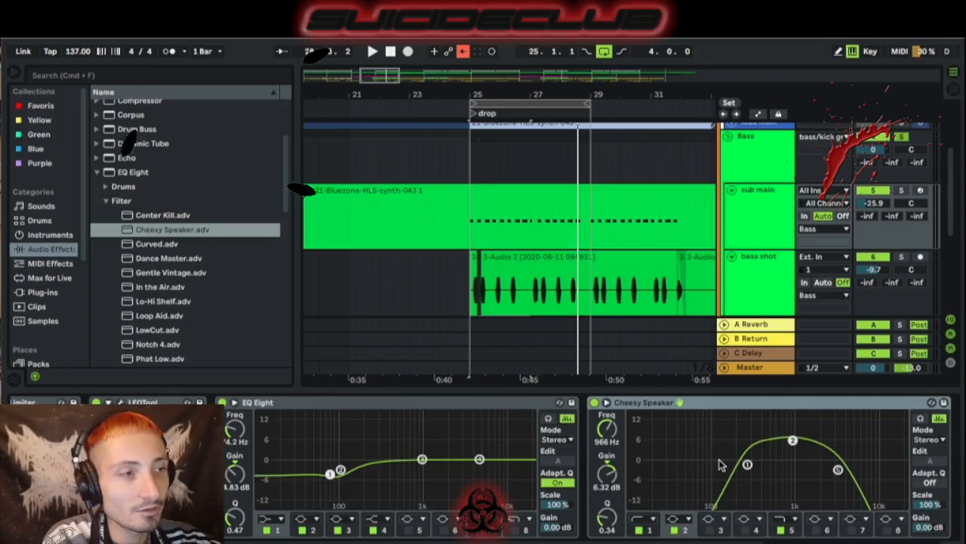
Step: Play the soloed bass and compare sub main with the Cheesy Speaker EQ bypassed and enabled
{"action": "key", "text": "space"}
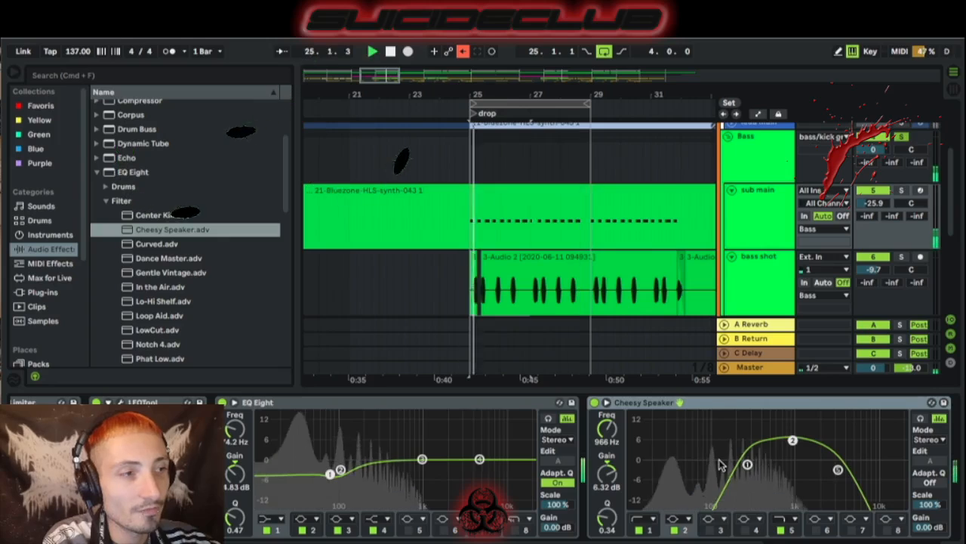
{"action": "left_click", "coordinate": [594, 402]}
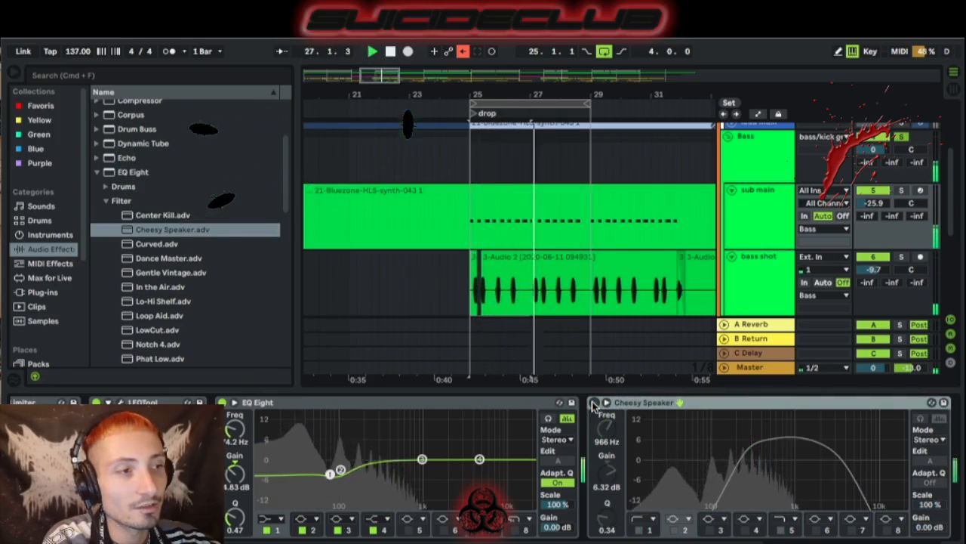
{"action": "left_click", "coordinate": [594, 402]}
{"action": "scroll", "coordinate": [850, 444], "scroll_direction": "left", "scroll_amount": 10}
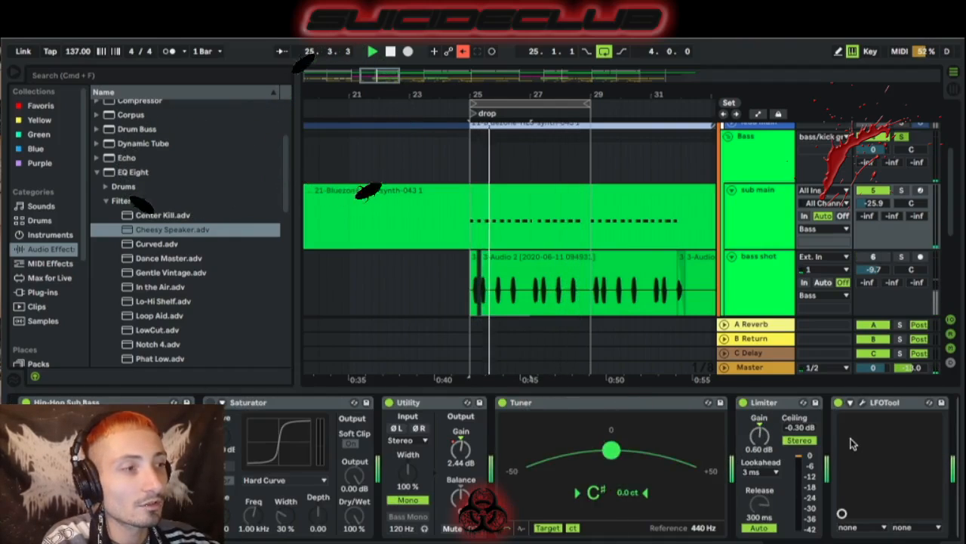
Step: Compare sub main with its Saturator bypassed and enabled on the EQ analyzers during playback, and bypass the Cheesy Speaker EQ
{"action": "scroll", "coordinate": [850, 444], "scroll_direction": "right", "scroll_amount": 10}
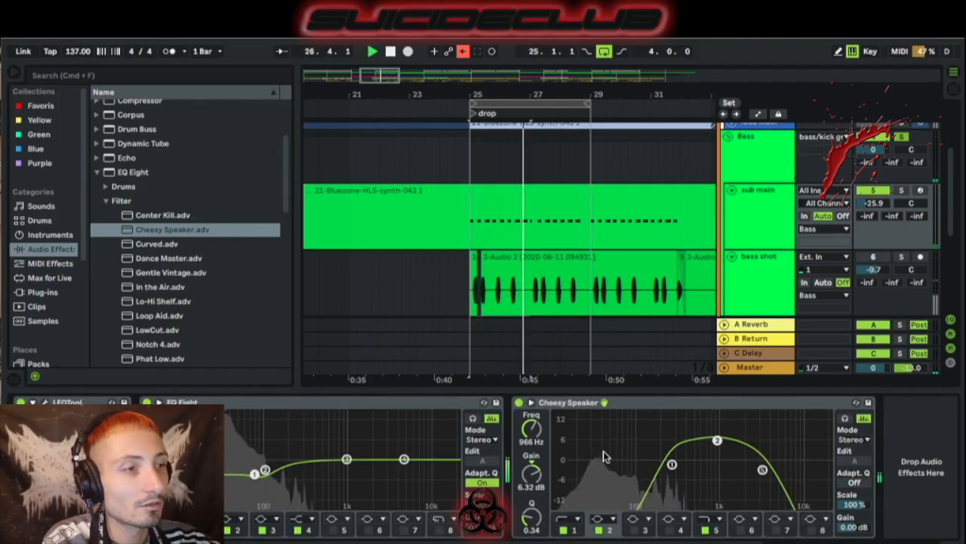
{"action": "scroll", "coordinate": [638, 470], "scroll_direction": "left", "scroll_amount": 8}
{"action": "scroll", "coordinate": [639, 470], "scroll_direction": "right", "scroll_amount": 6}
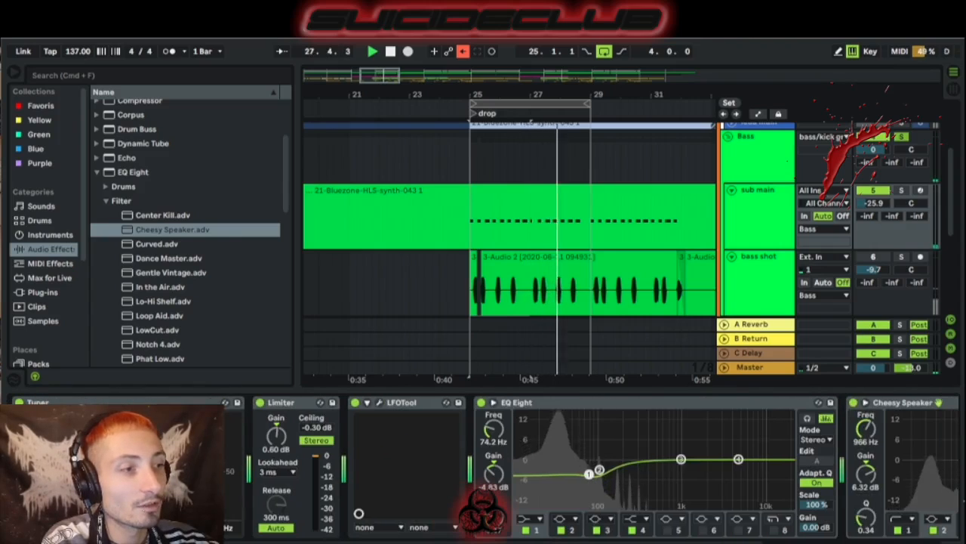
{"action": "scroll", "coordinate": [789, 471], "scroll_direction": "right", "scroll_amount": 4}
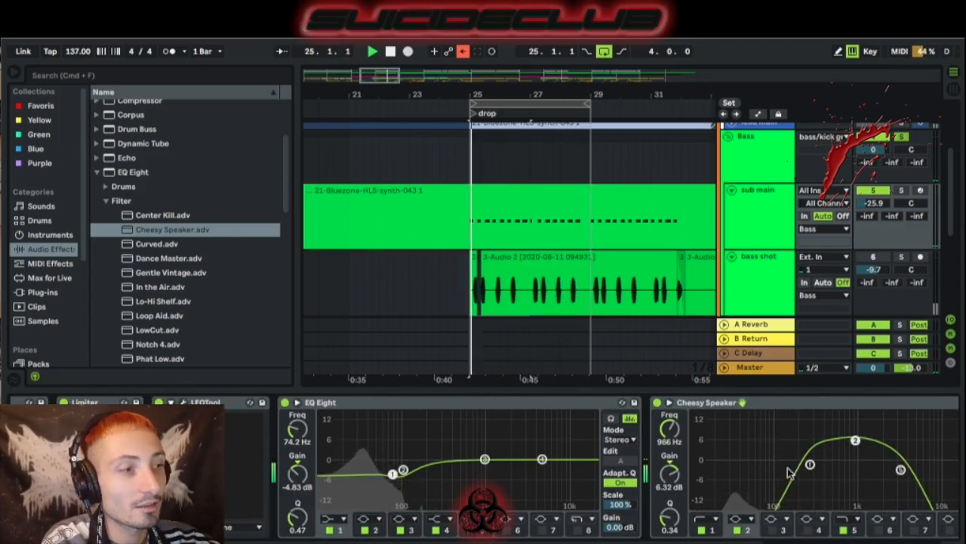
{"action": "scroll", "coordinate": [788, 472], "scroll_direction": "left", "scroll_amount": 8}
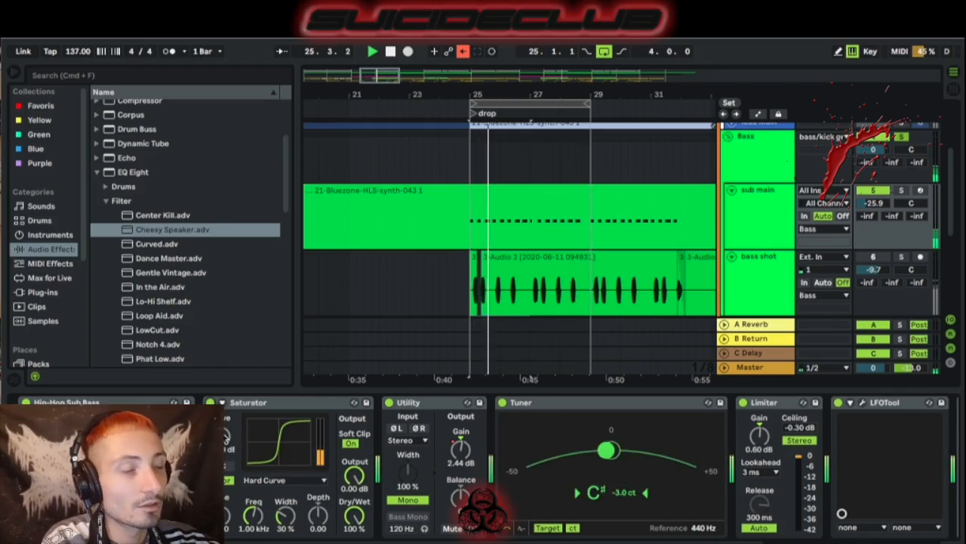
{"action": "scroll", "coordinate": [688, 464], "scroll_direction": "right", "scroll_amount": 3}
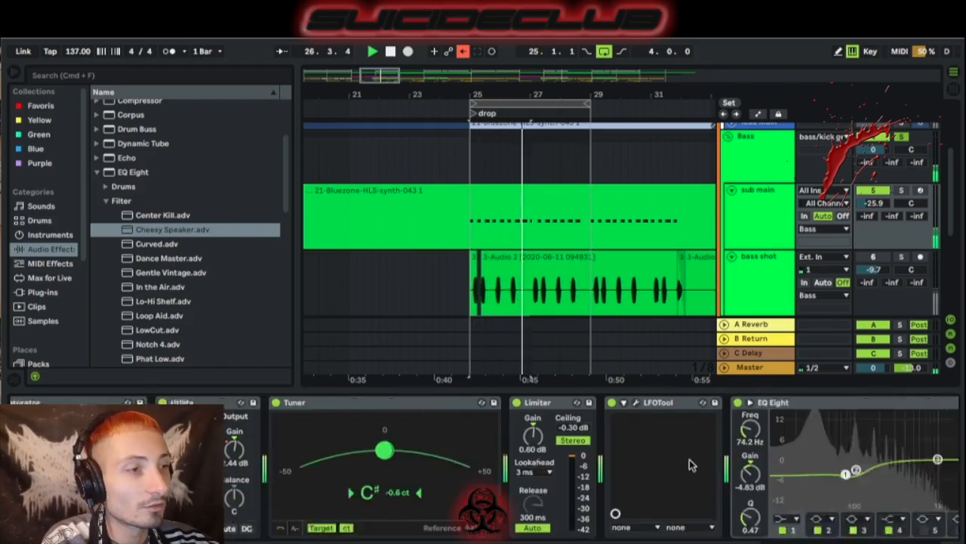
{"action": "scroll", "coordinate": [689, 465], "scroll_direction": "right", "scroll_amount": 6}
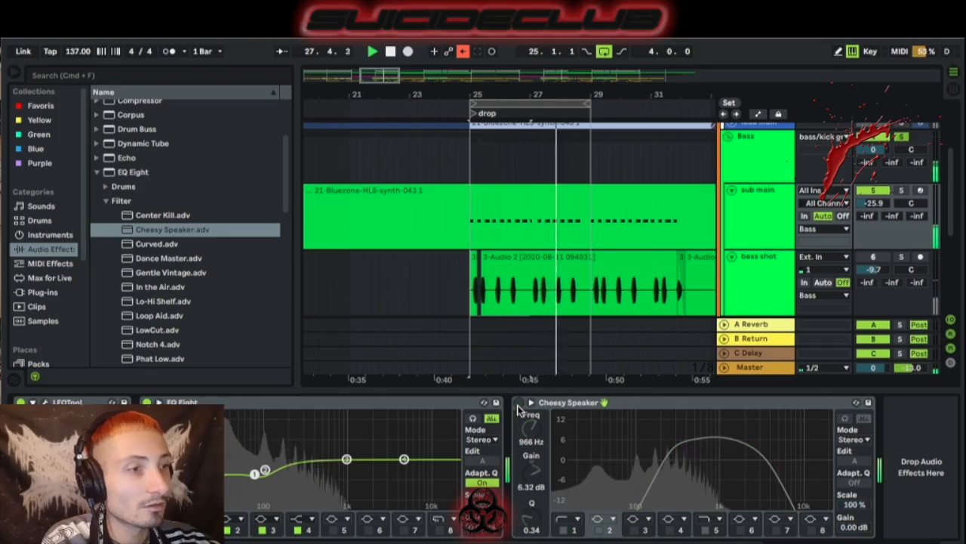
Step: Compare the soloed bass with Mono switched off and on in sub main's Utility during playback
{"action": "scroll", "coordinate": [381, 470], "scroll_direction": "left", "scroll_amount": 10}
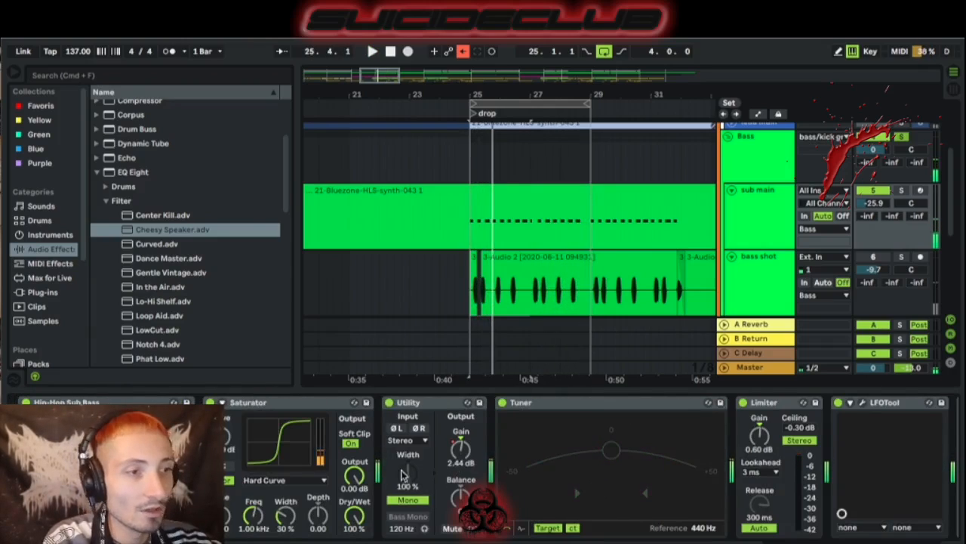
{"action": "left_click", "coordinate": [408, 500]}
{"action": "left_click", "coordinate": [408, 501]}
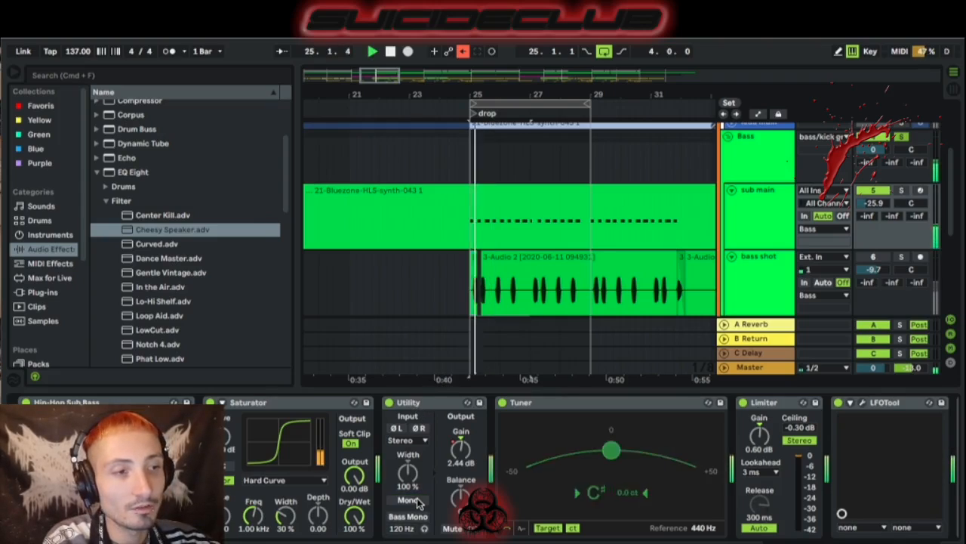
{"action": "scroll", "coordinate": [444, 490], "scroll_direction": "right", "scroll_amount": 5}
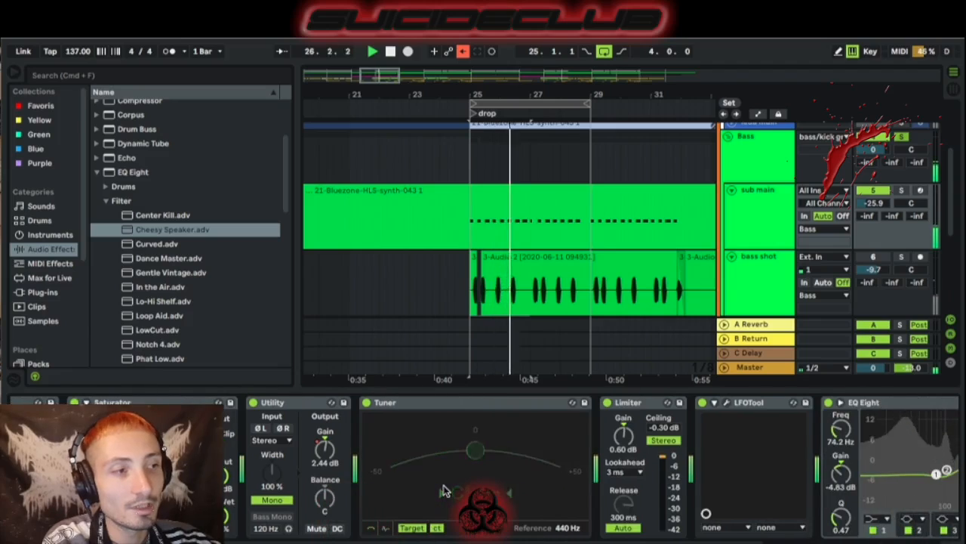
{"action": "key", "text": "space"}
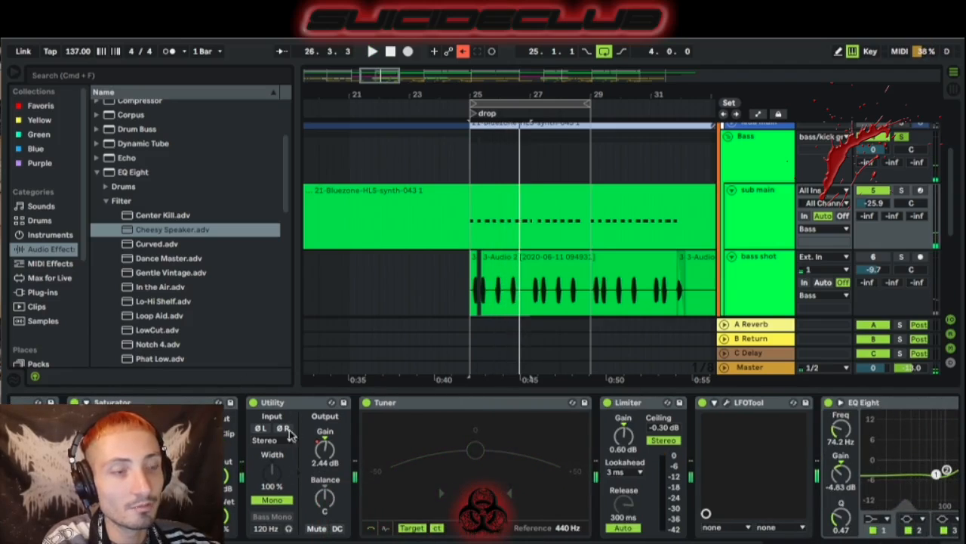
{"action": "key", "text": "space"}
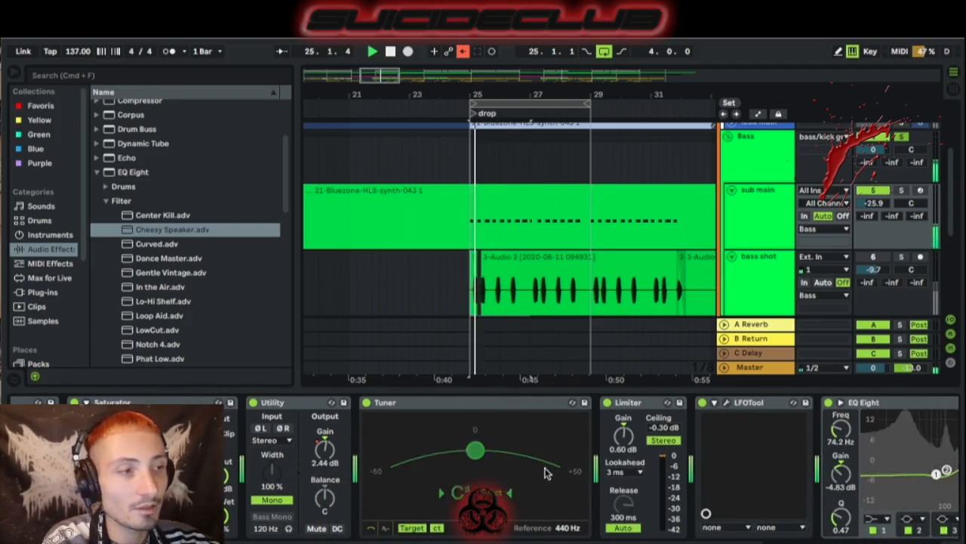
Step: Inspect the Limiter in sub main's device chain and watch its gain reduction while the bass plays
{"action": "scroll", "coordinate": [777, 408], "scroll_direction": "left", "scroll_amount": 3}
{"action": "scroll", "coordinate": [771, 429], "scroll_direction": "right", "scroll_amount": 3}
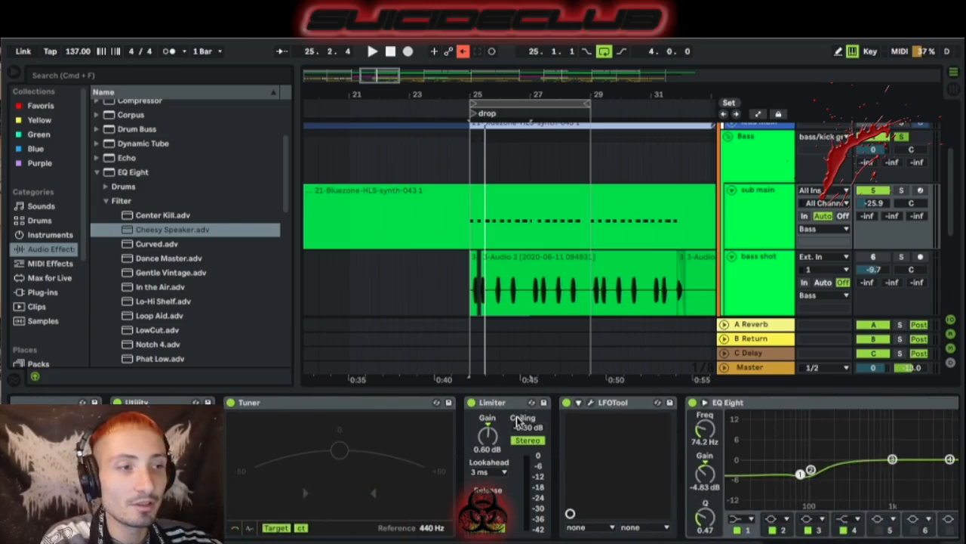
{"action": "scroll", "coordinate": [575, 432], "scroll_direction": "right", "scroll_amount": 2}
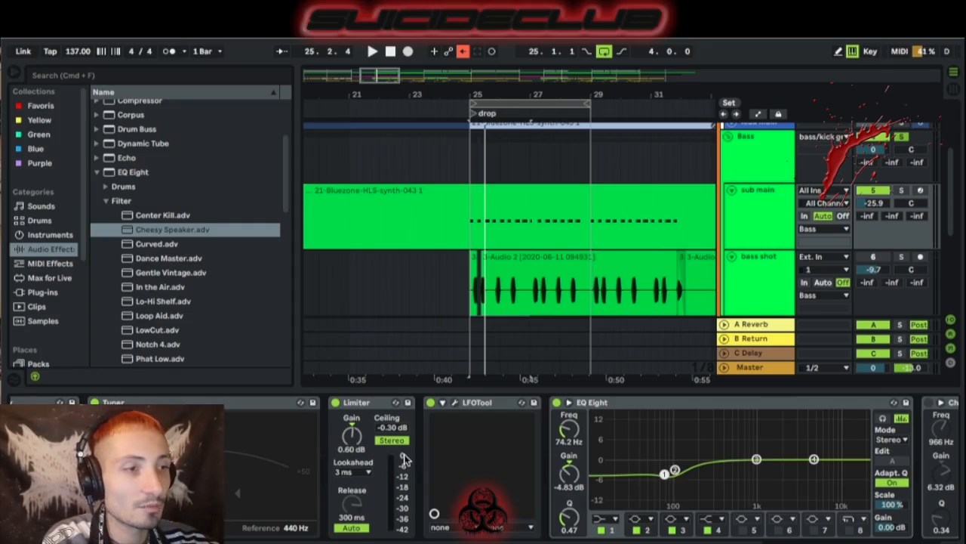
{"action": "key", "text": "space"}
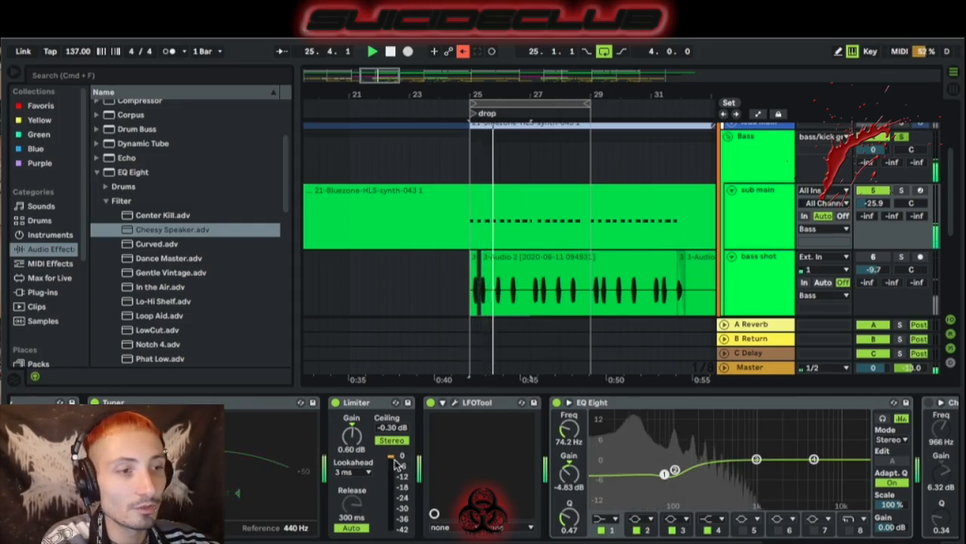
{"action": "key", "text": "Return"}
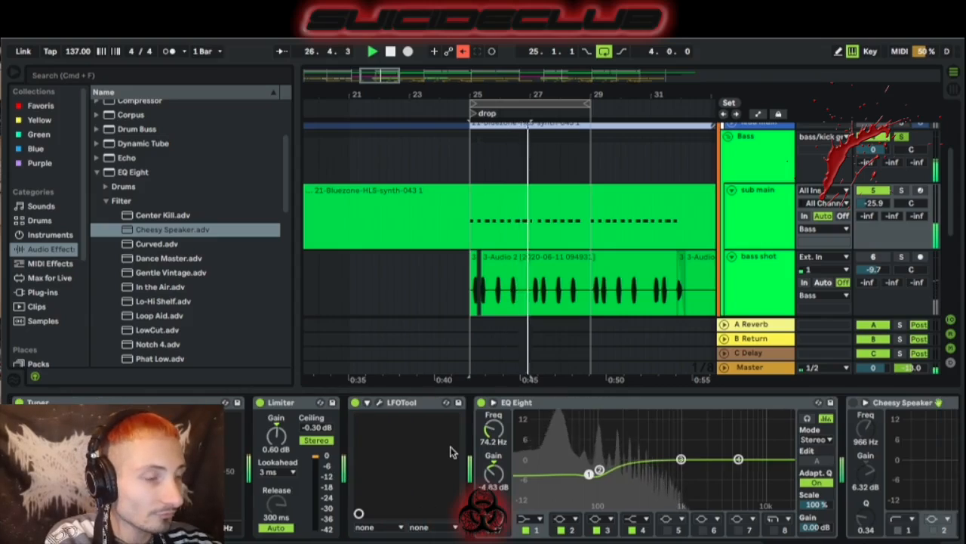
Step: Solo the kick group alongside the Bass group and collapse its track
{"action": "scroll", "coordinate": [484, 303], "scroll_direction": "down", "scroll_amount": 2}
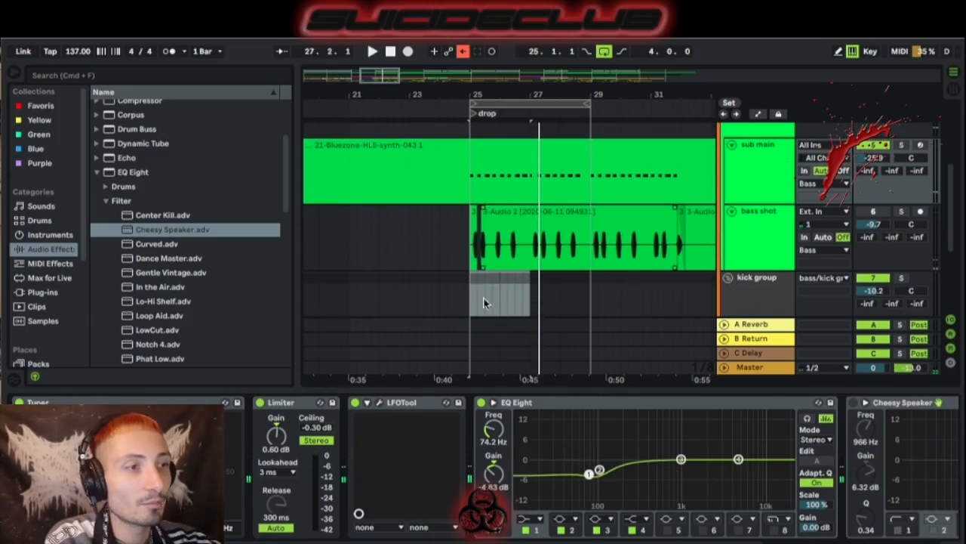
{"action": "left_click", "coordinate": [466, 230]}
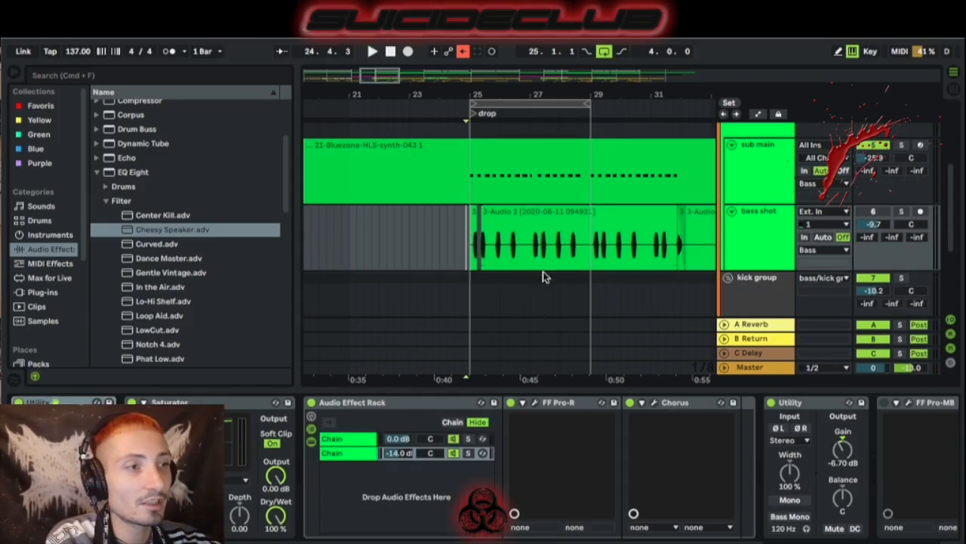
{"action": "double_click", "coordinate": [910, 276]}
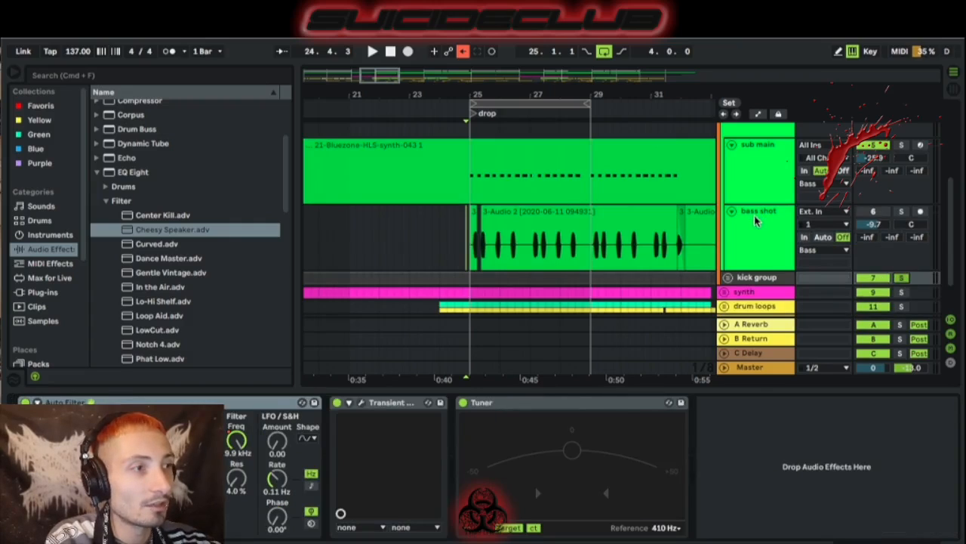
Step: Open LFOTool on sub main and examine its 1/4-rate volume curve while kick and bass play together, closing the plug-in window when done
{"action": "left_click", "coordinate": [750, 181]}
{"action": "scroll", "coordinate": [293, 473], "scroll_direction": "left", "scroll_amount": 5}
{"action": "key", "text": "space"}
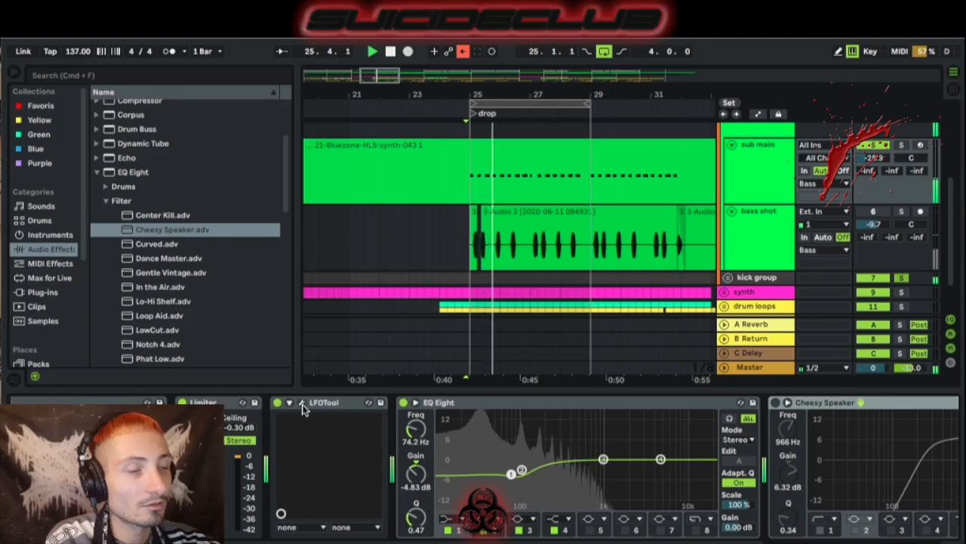
{"action": "left_click", "coordinate": [302, 402]}
{"action": "key", "text": "space"}
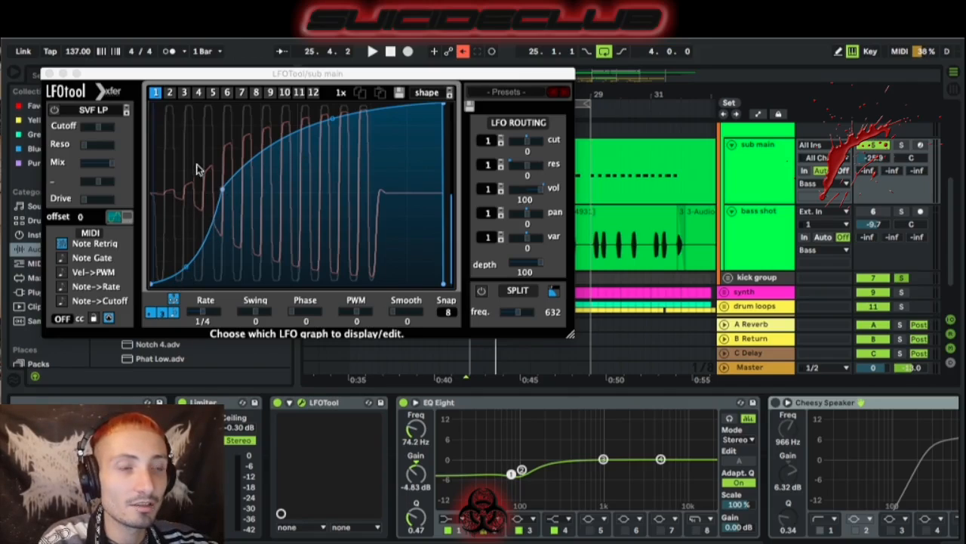
{"action": "key", "text": "space"}
{"action": "mouse_move", "coordinate": [220, 189]}
{"action": "left_mouse_down"}
{"action": "mouse_move", "coordinate": [292, 189]}
{"action": "mouse_move", "coordinate": [209, 189]}
{"action": "mouse_move", "coordinate": [235, 191]}
{"action": "mouse_move", "coordinate": [222, 189]}
{"action": "left_mouse_up"}
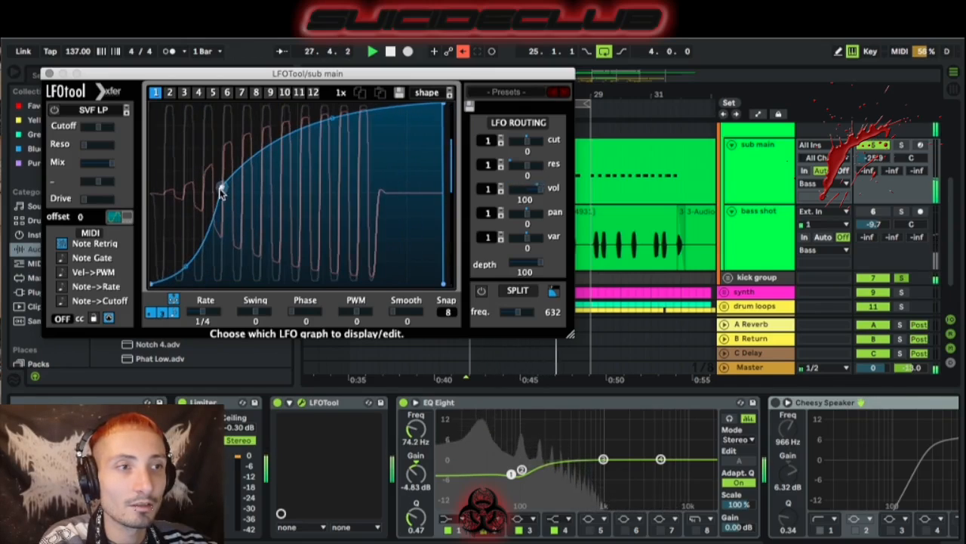
{"action": "left_click", "coordinate": [49, 73]}
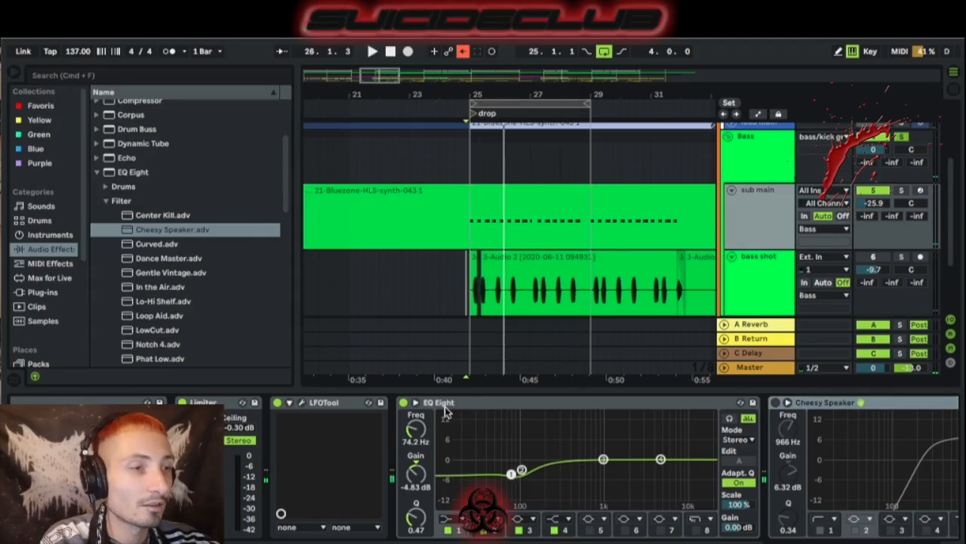
Step: Collapse the sub main and bass shot tracks in the arrangement
{"action": "scroll", "coordinate": [406, 405], "scroll_direction": "right", "scroll_amount": 5}
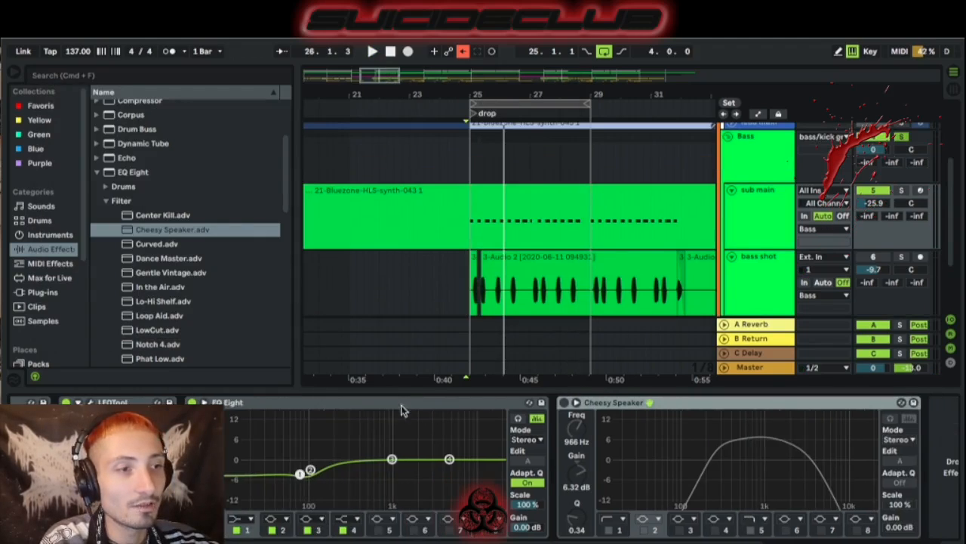
{"action": "left_click", "coordinate": [731, 190]}
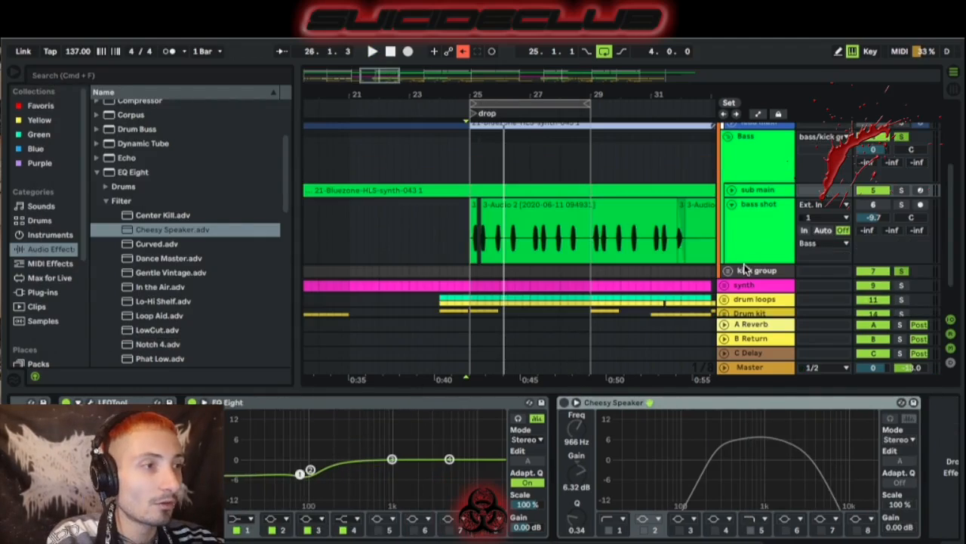
{"action": "left_click", "coordinate": [740, 271]}
{"action": "left_click", "coordinate": [730, 205]}
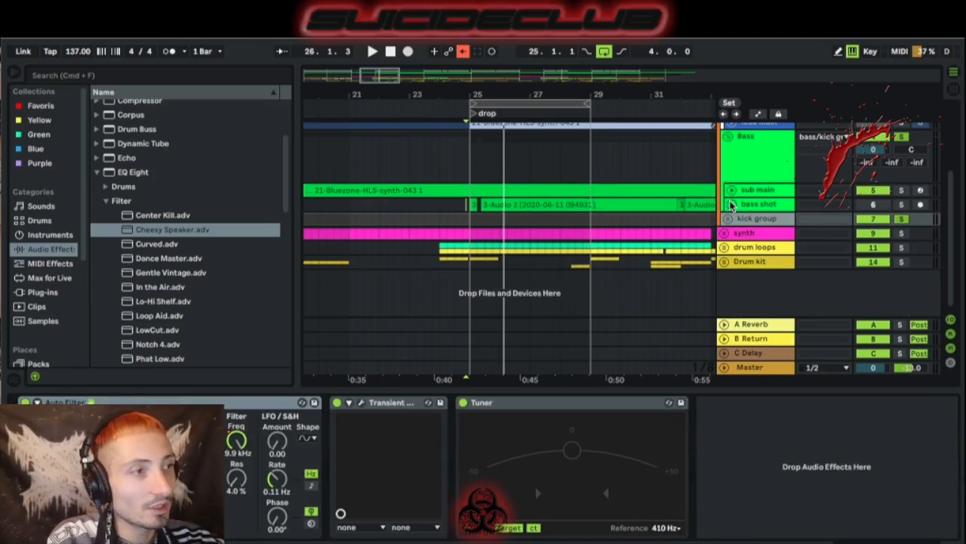
Step: Select the bass/kick group and look through its device chain, from the Limiter to the final Auto Filter
{"action": "scroll", "coordinate": [747, 217], "scroll_direction": "up", "scroll_amount": 3}
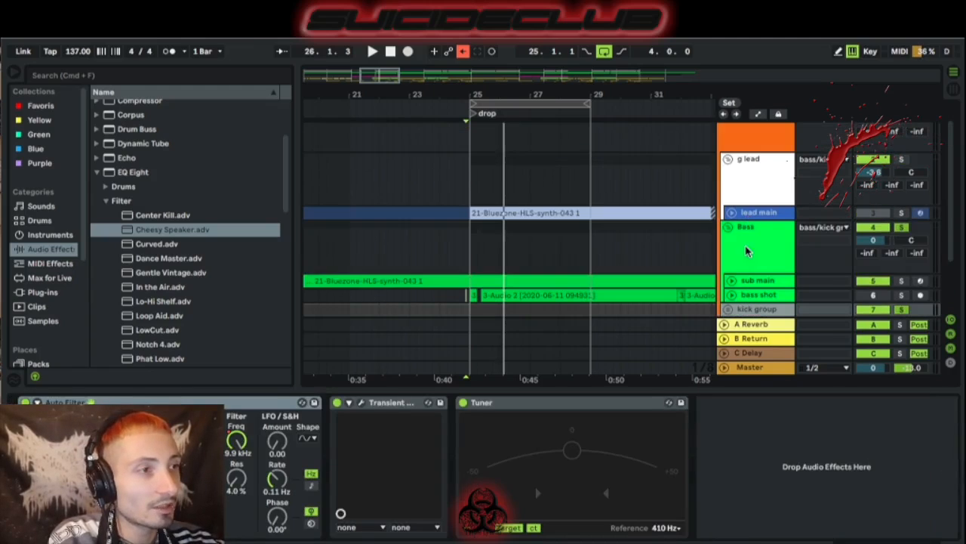
{"action": "left_click", "coordinate": [746, 252]}
{"action": "scroll", "coordinate": [602, 327], "scroll_direction": "up", "scroll_amount": 1}
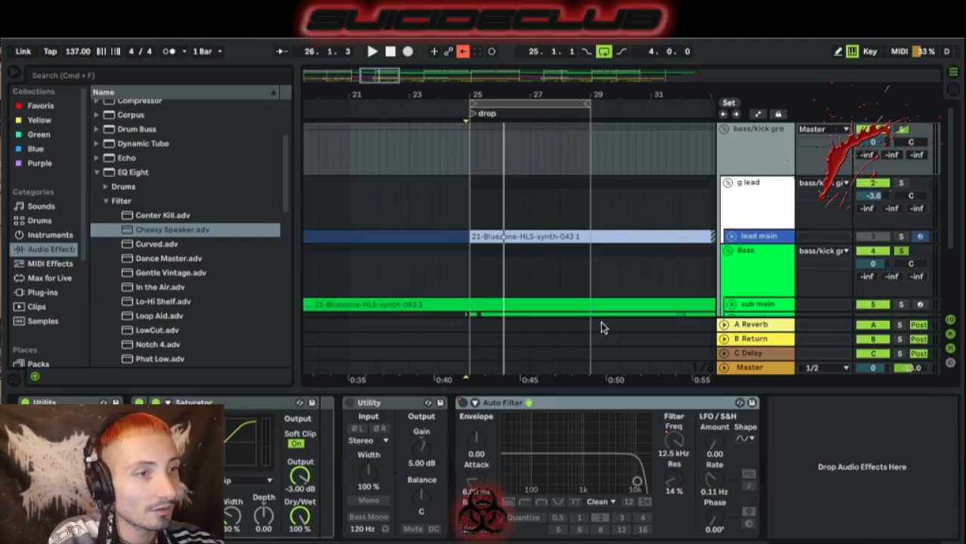
{"action": "left_click", "coordinate": [725, 148]}
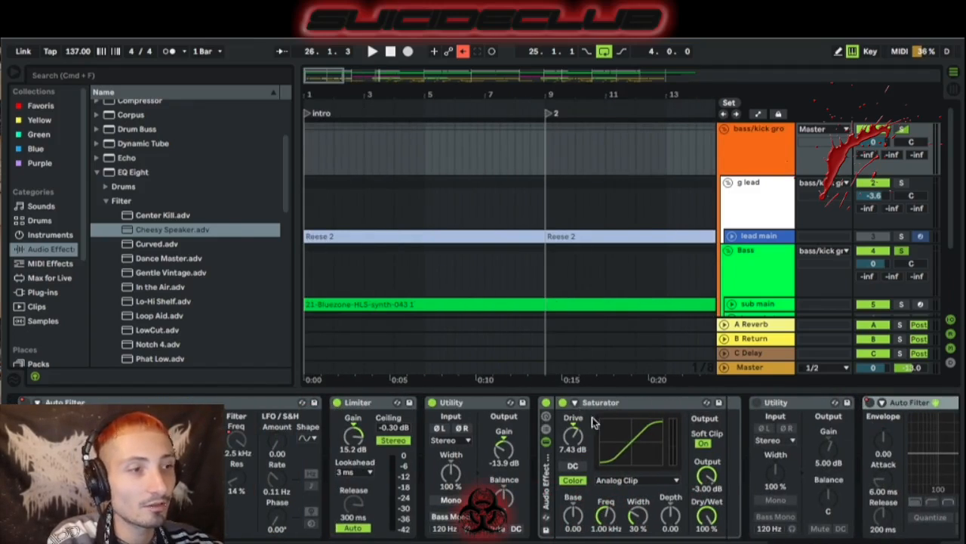
{"action": "scroll", "coordinate": [592, 423], "scroll_direction": "right", "scroll_amount": 5}
{"action": "scroll", "coordinate": [413, 437], "scroll_direction": "right", "scroll_amount": 7}
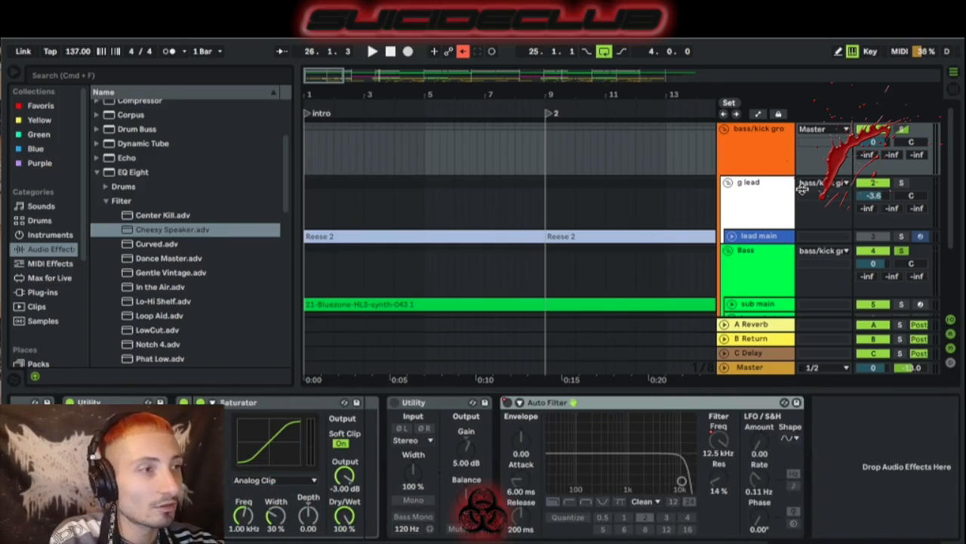
Step: Add the FF Pro-MB plug-in to the end of the bass/kick group's device chain
{"action": "left_click", "coordinate": [746, 170]}
{"action": "left_click", "coordinate": [43, 292]}
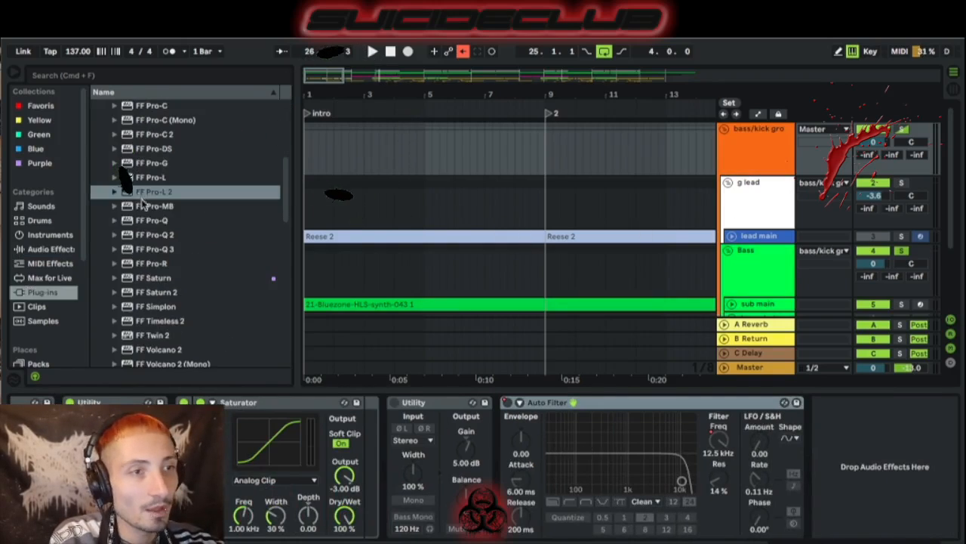
{"action": "left_click", "coordinate": [155, 205]}
{"action": "left_click_drag", "start_coordinate": [155, 209], "coordinate": [872, 151]}
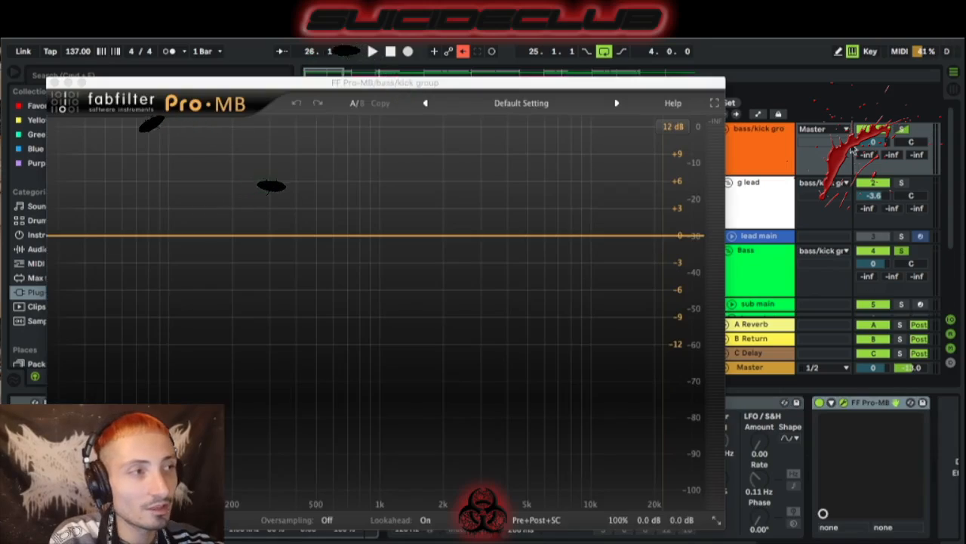
Step: While the group plays, create a compression band in Pro-MB, narrow it to about 200–600 Hz and deepen its reduction
{"action": "key", "text": "space"}
{"action": "left_click_drag", "start_coordinate": [169, 235], "coordinate": [171, 254]}
{"action": "left_click_drag", "start_coordinate": [108, 237], "coordinate": [80, 236]}
{"action": "key", "text": "space"}
{"action": "left_click_drag", "start_coordinate": [155, 257], "coordinate": [286, 253]}
{"action": "key", "text": "space"}
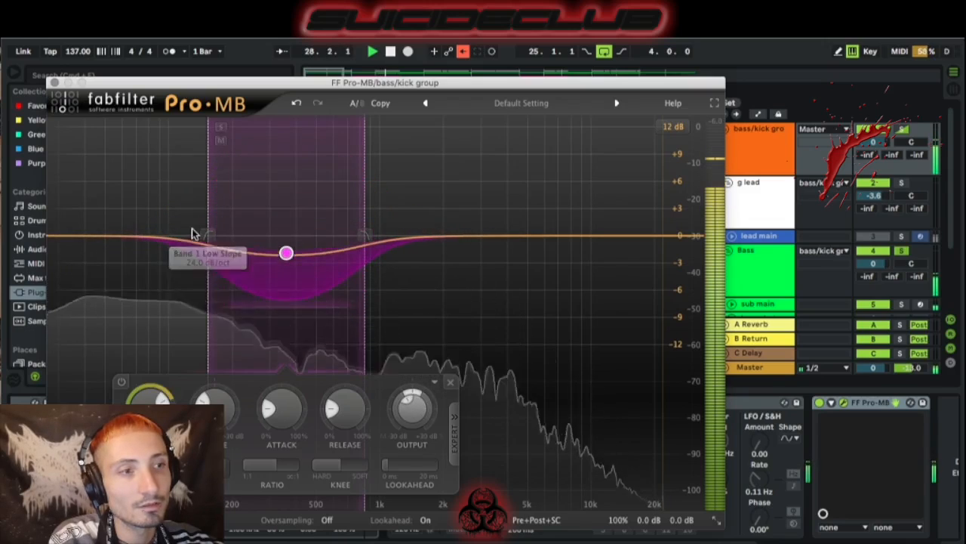
{"action": "left_click_drag", "start_coordinate": [364, 235], "coordinate": [206, 255]}
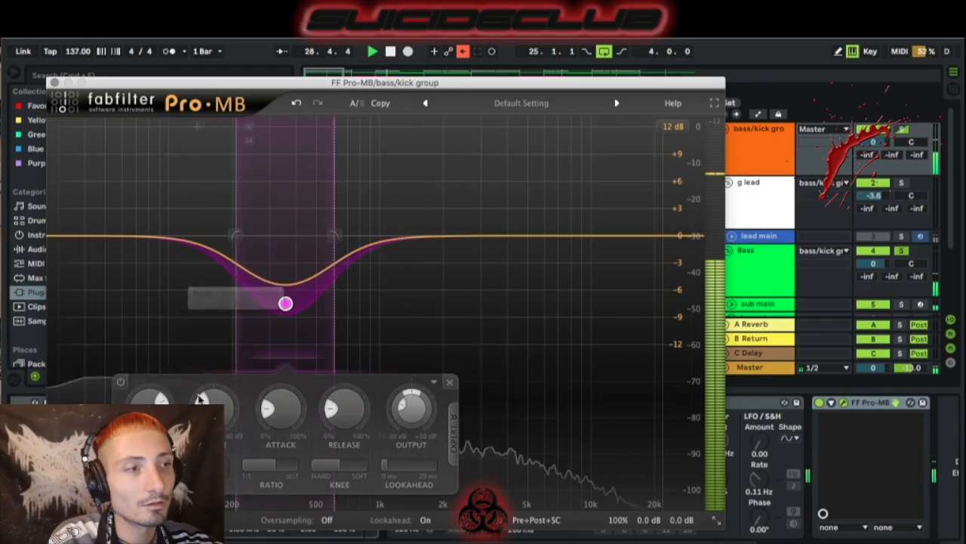